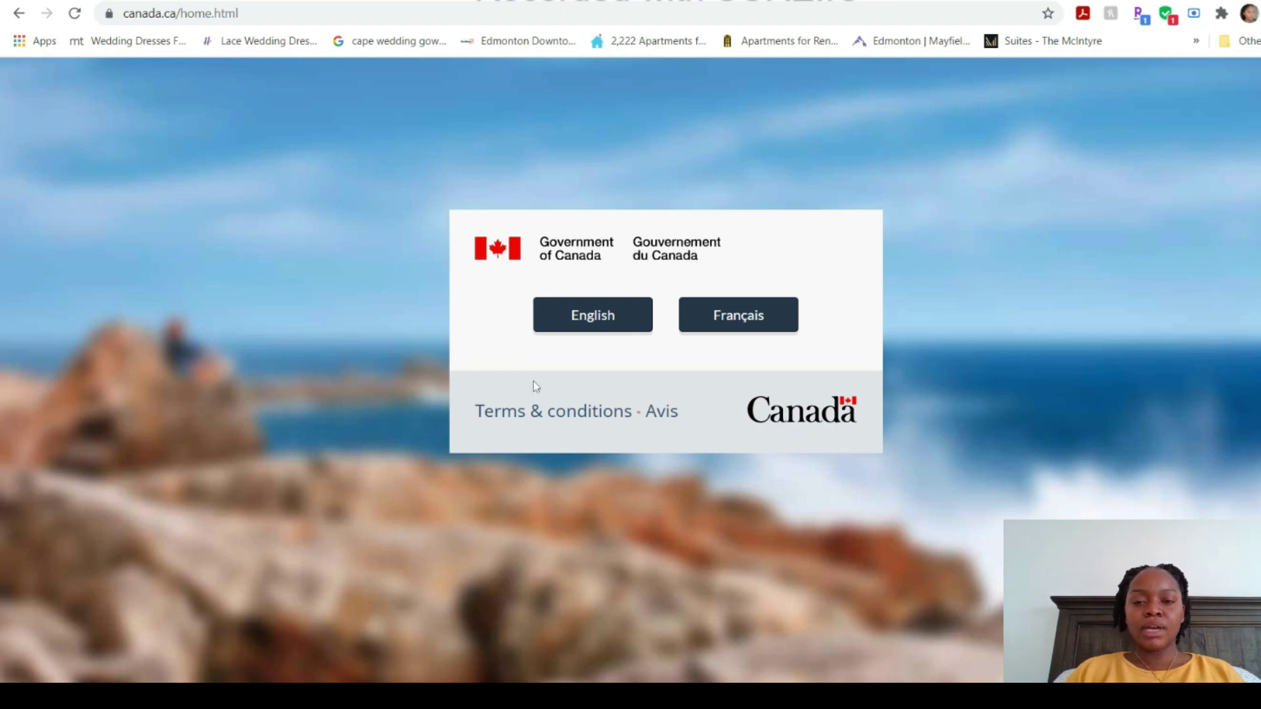
Step: Enter the English version of Canada.ca and open the Immigration and citizenship section
click(592, 322)
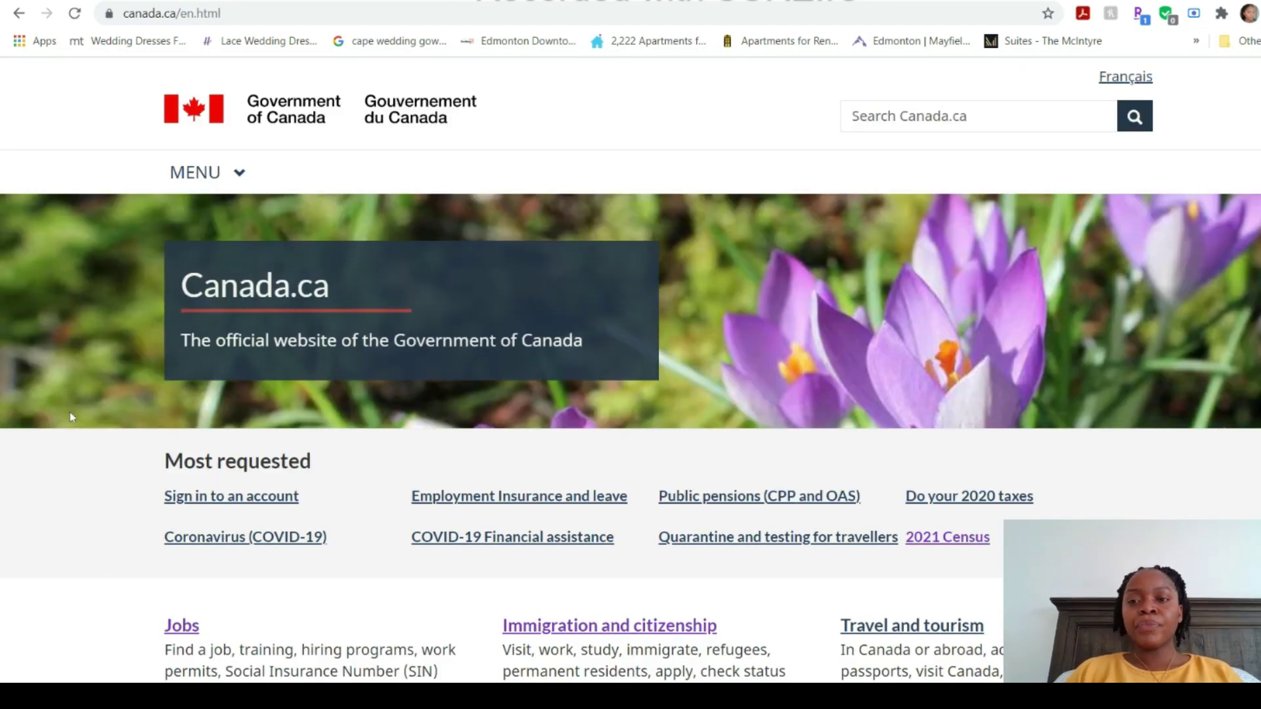
scroll(679, 306, down, 10)
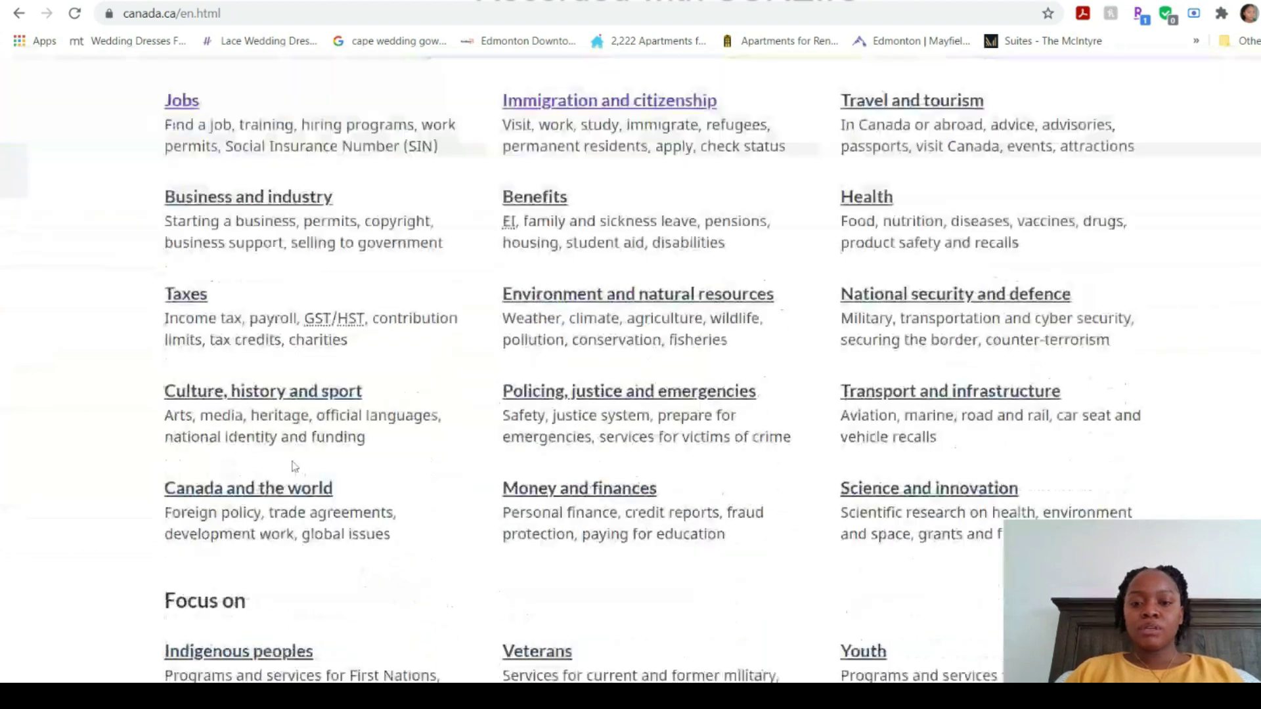
scroll(293, 467, up, 10)
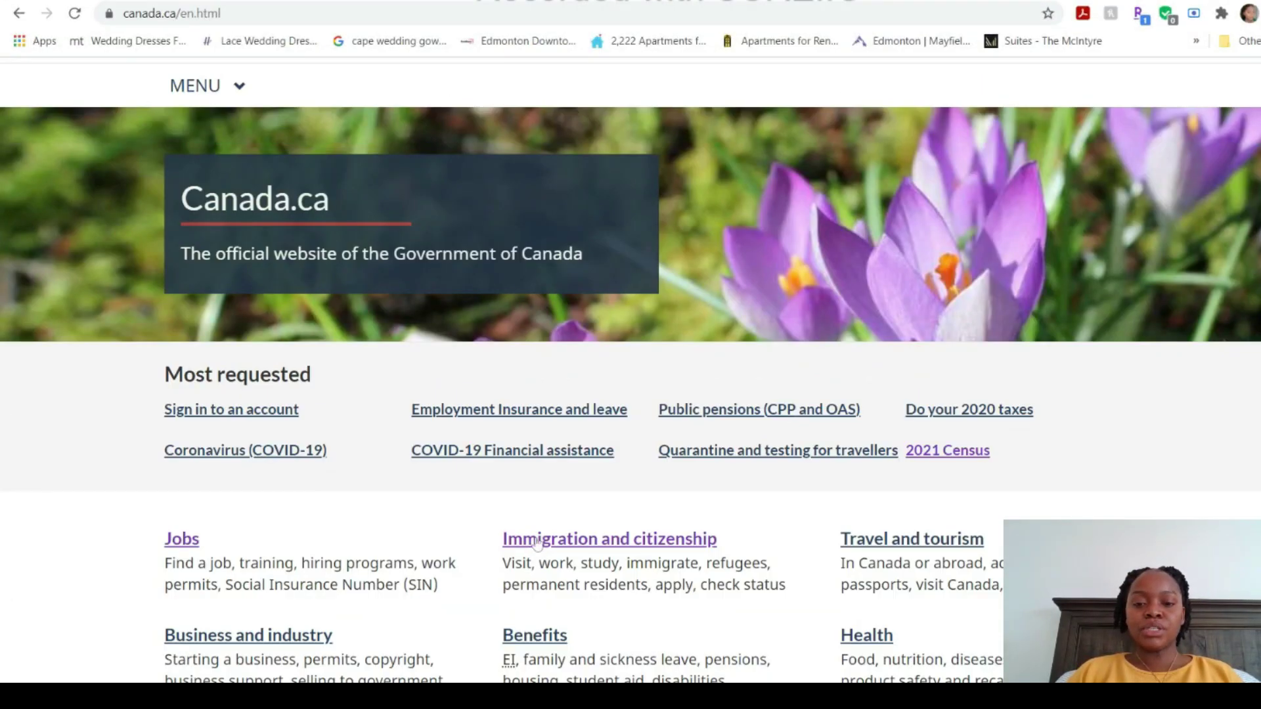
click(537, 541)
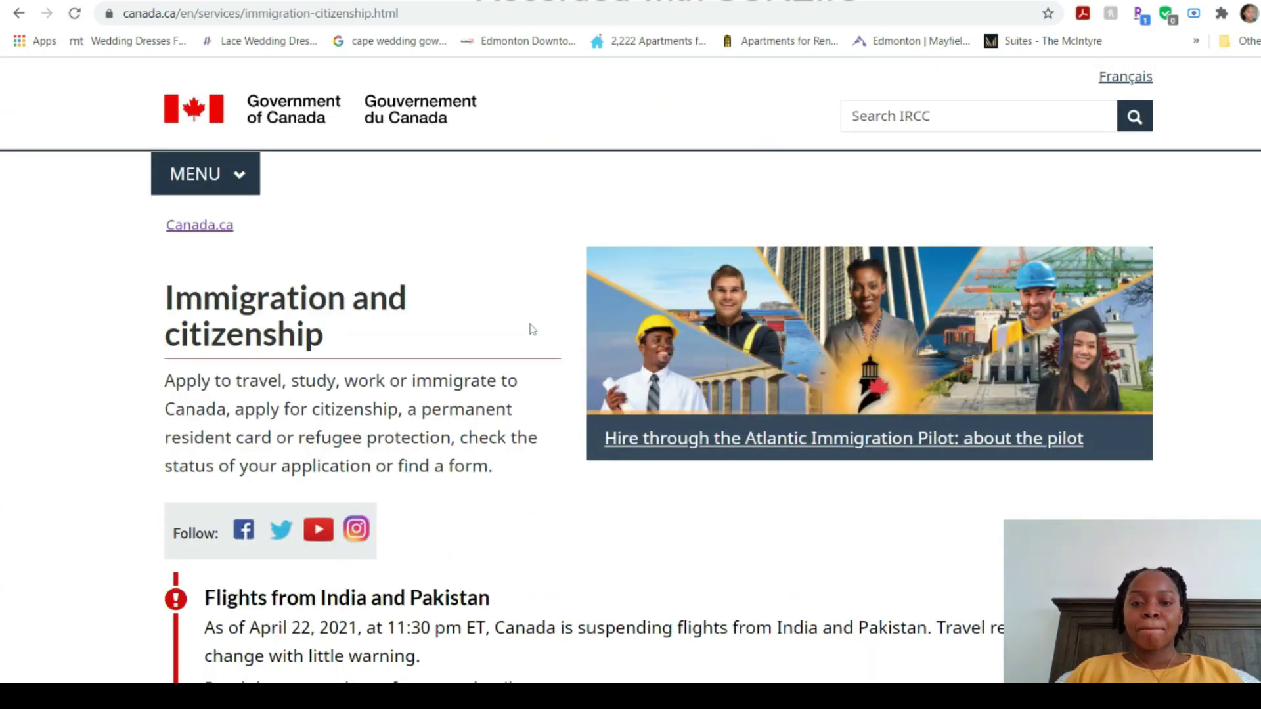
Step: Go to the Immigrate services and open the Express Entry page for skilled workers
scroll(532, 330, down, 10)
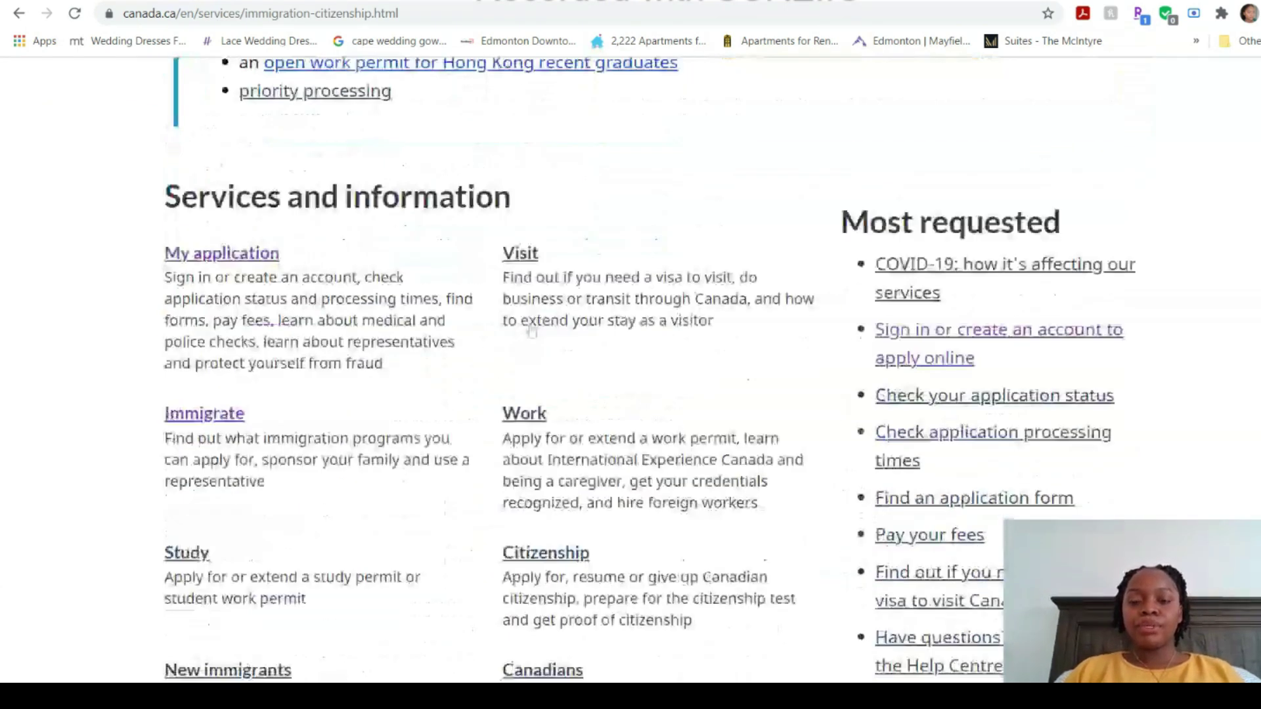
scroll(533, 329, down, 1)
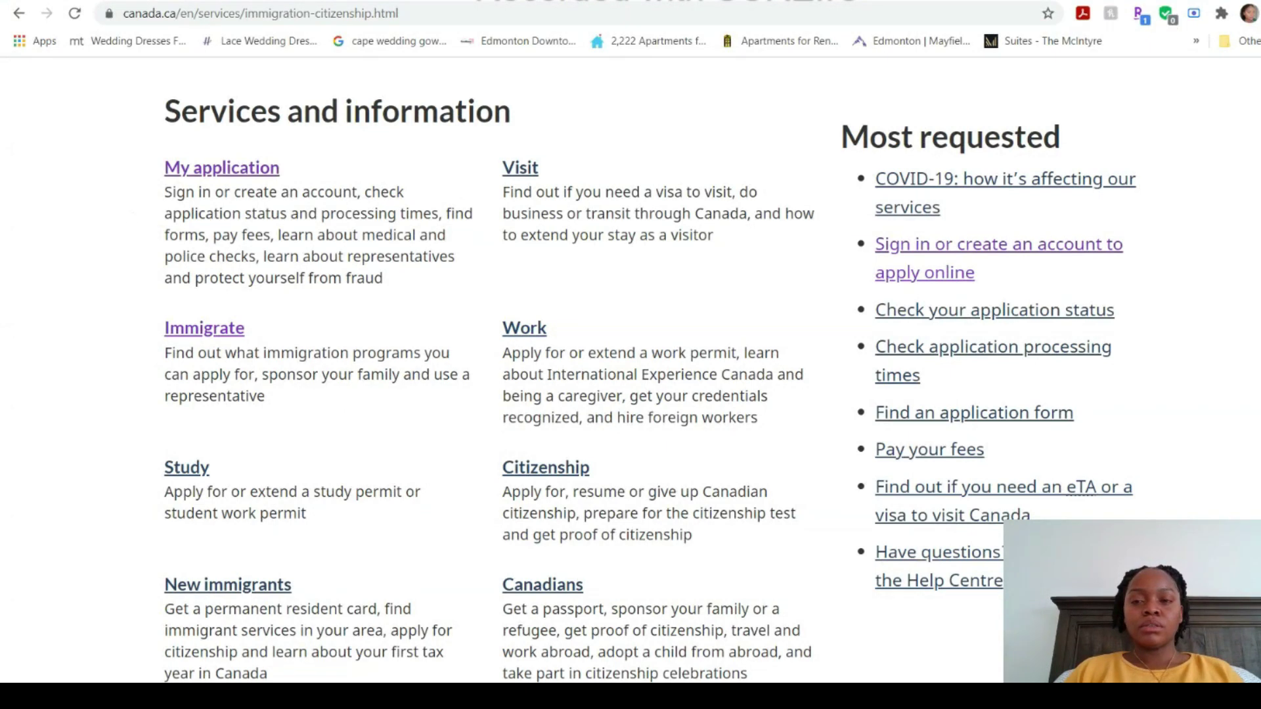
click(200, 331)
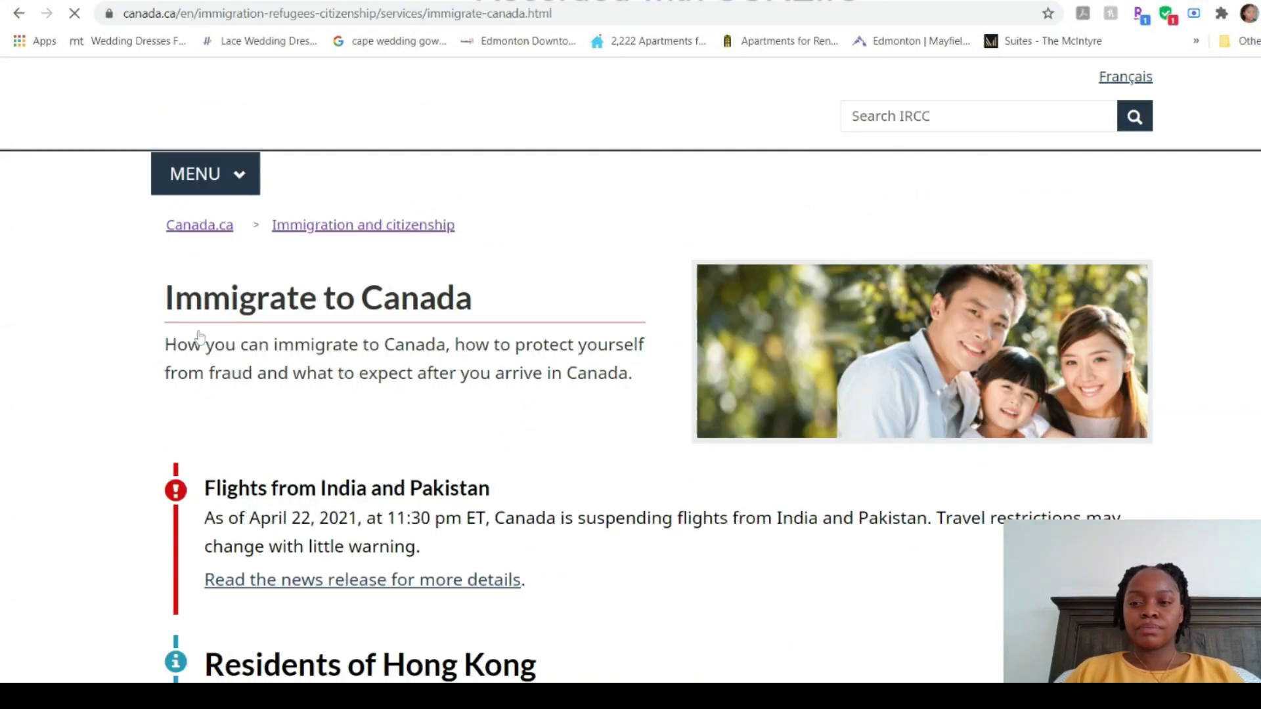
scroll(555, 402, down, 1)
scroll(361, 315, down, 5)
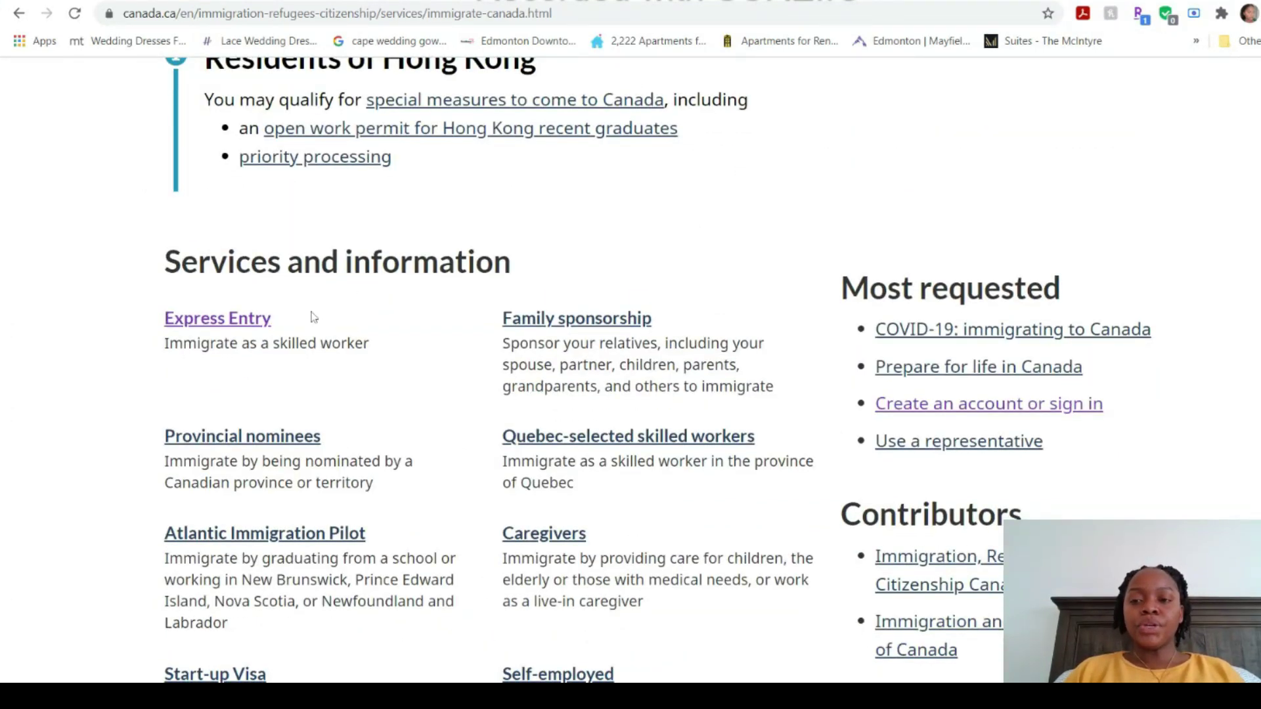
click(188, 326)
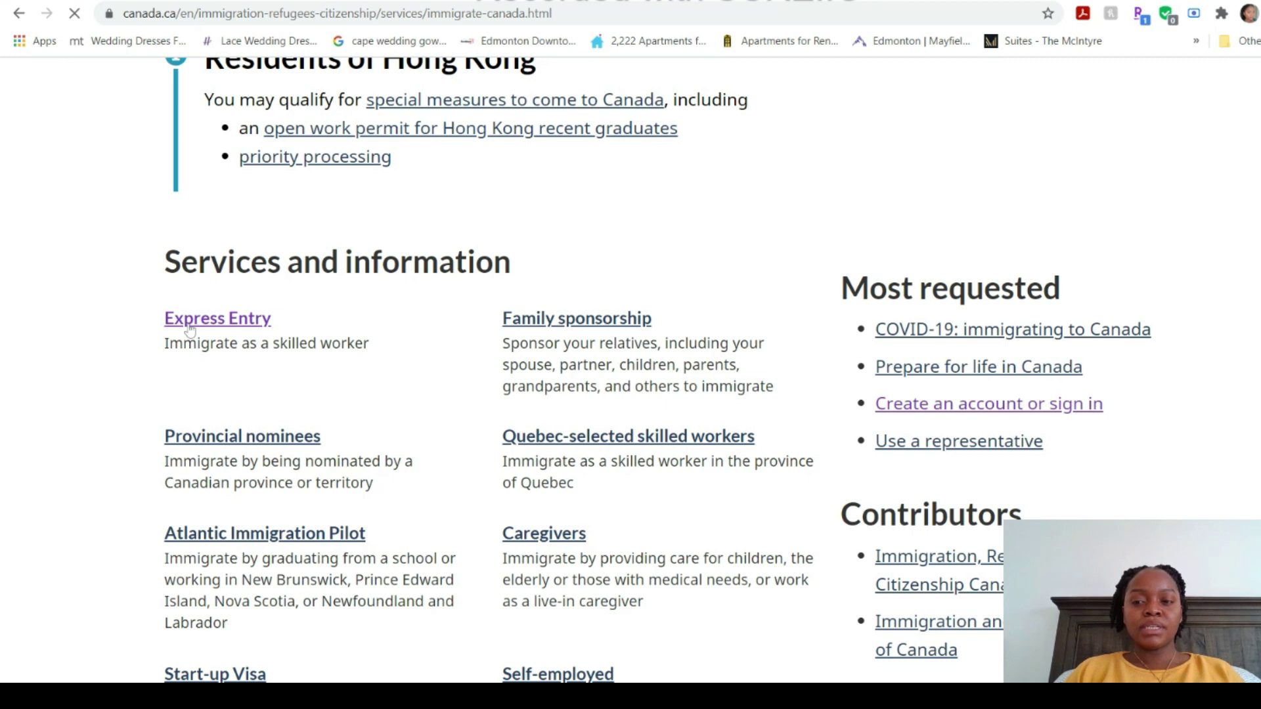
Step: Open How Express Entry works and follow the link to answer questions about meeting the minimum requirements
scroll(785, 414, down, 3)
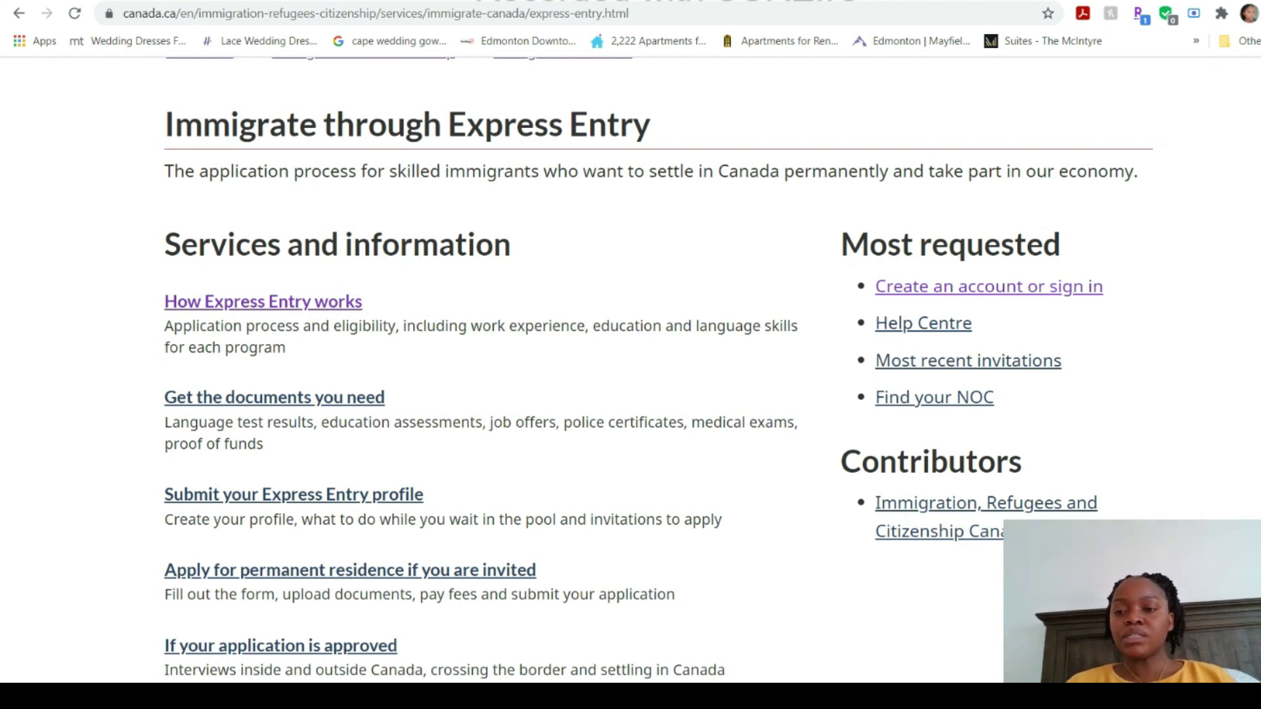
click(261, 304)
scroll(269, 328, down, 2)
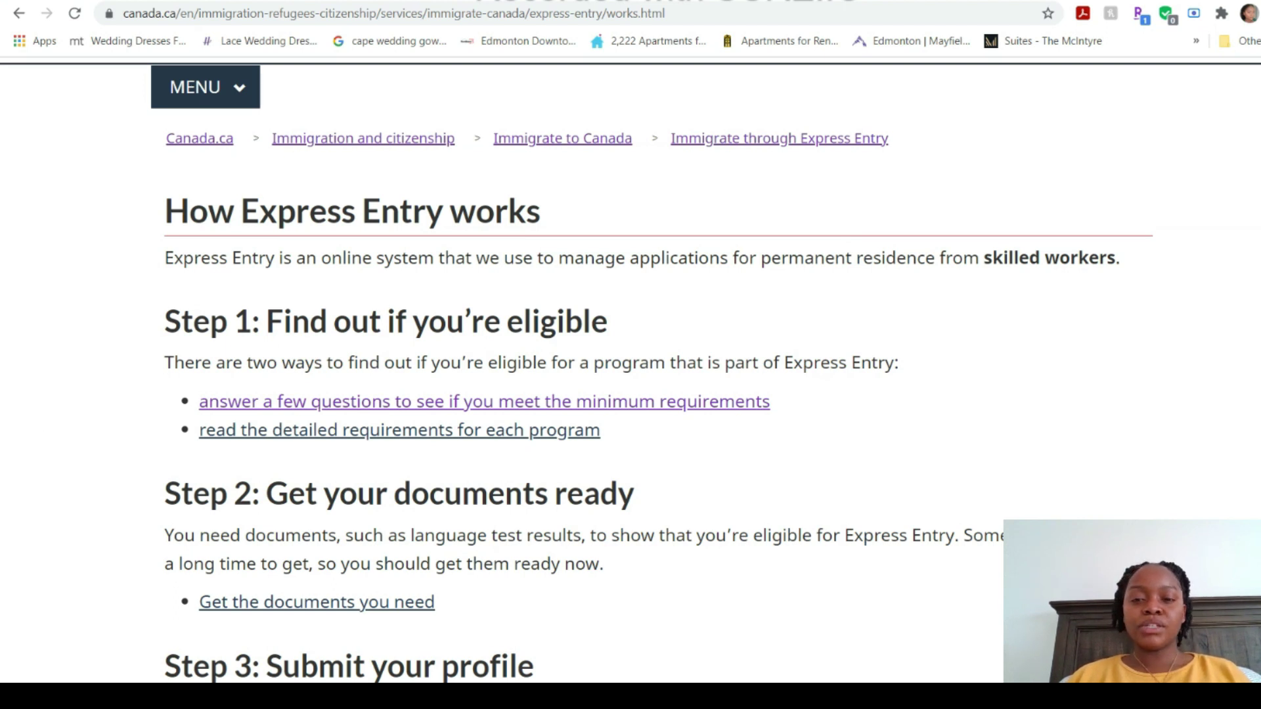
click(273, 402)
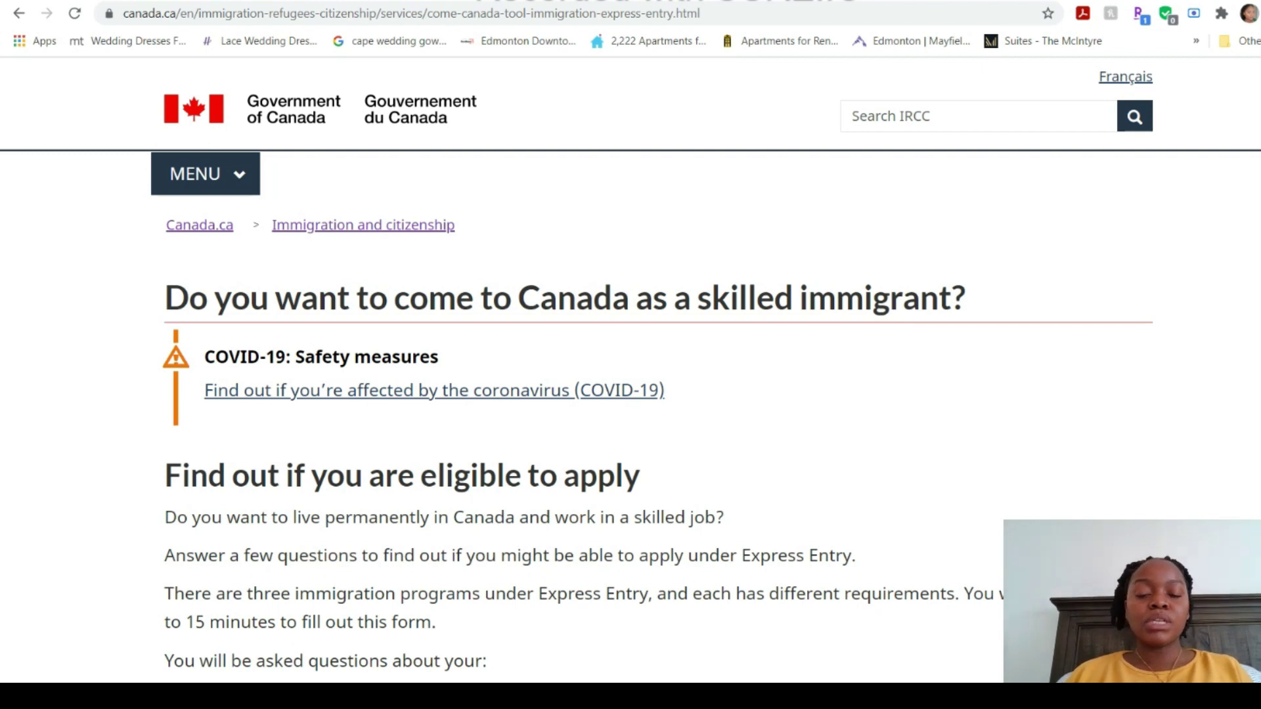
Step: Review the topics covered by the Express Entry eligibility tool and start the eligibility check
scroll(397, 476, down, 4)
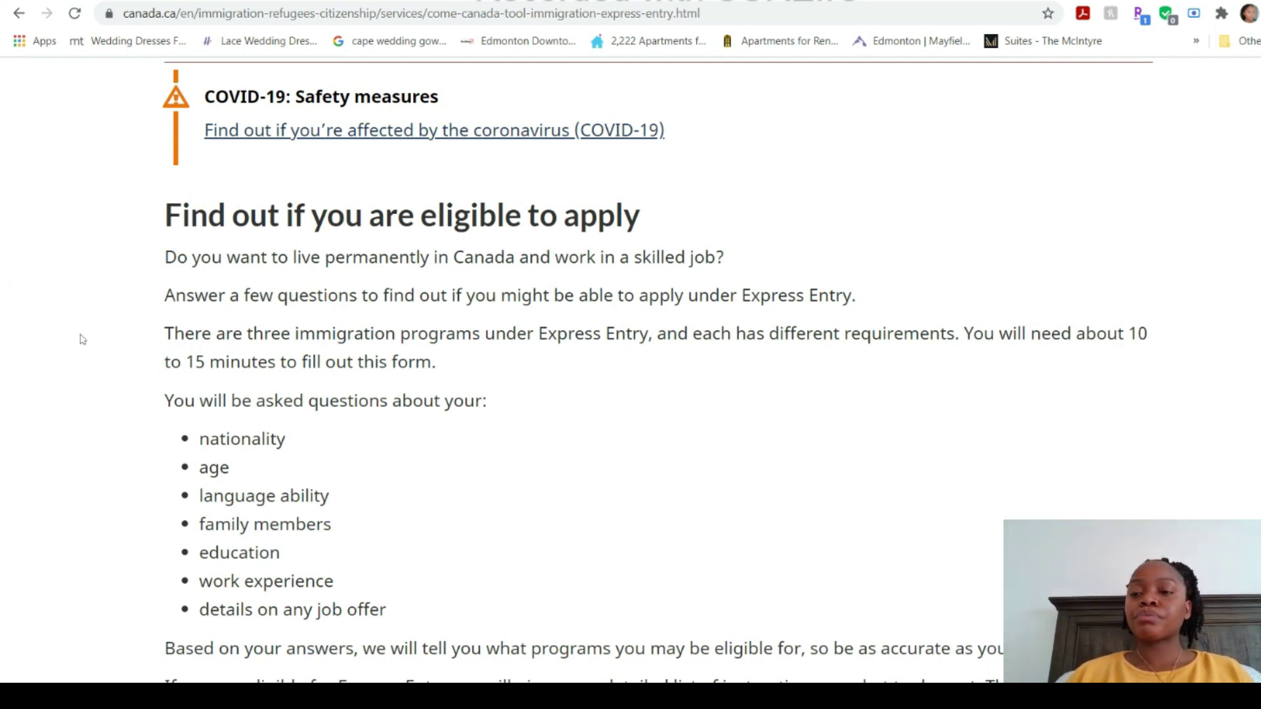
scroll(154, 268, down, 3)
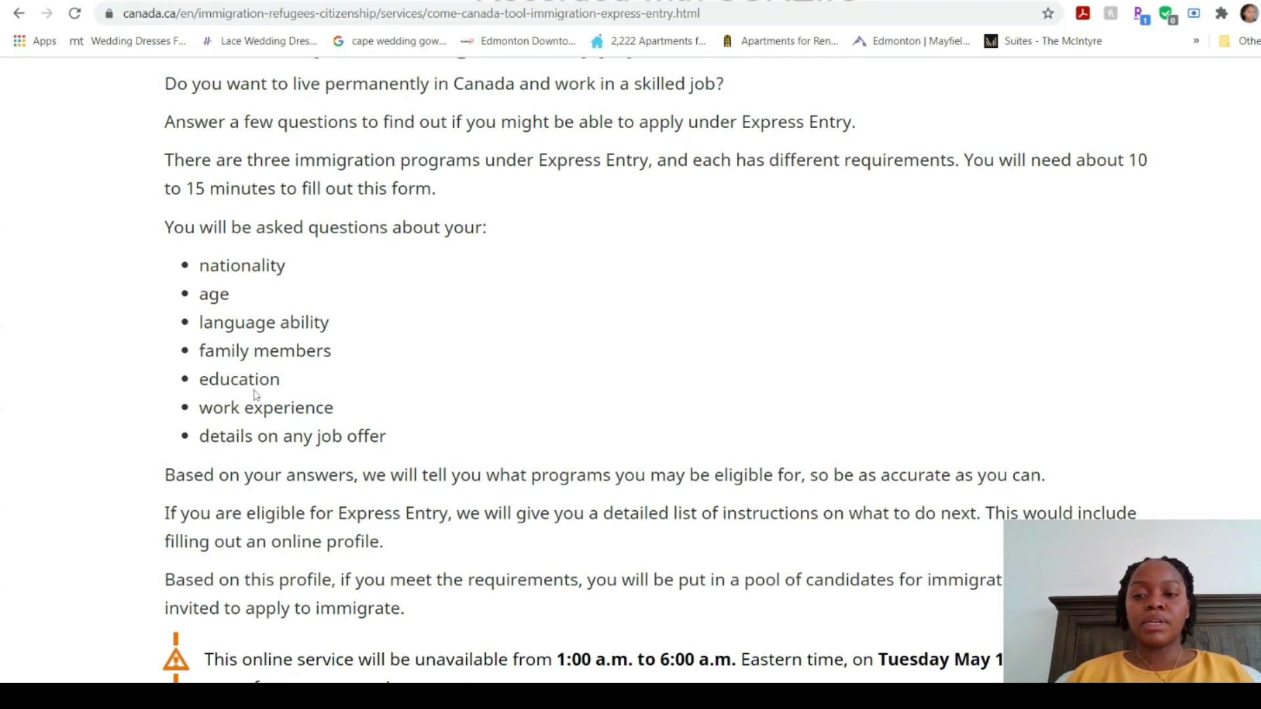
scroll(651, 372, down, 5)
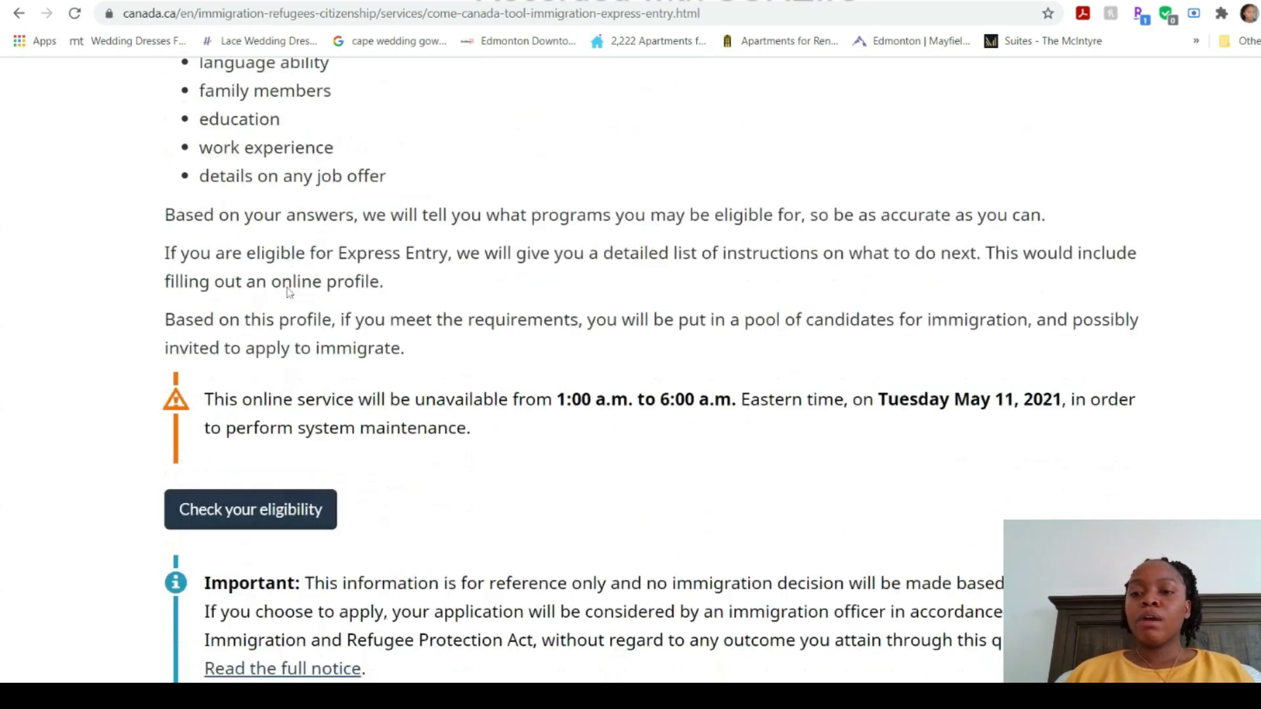
click(202, 425)
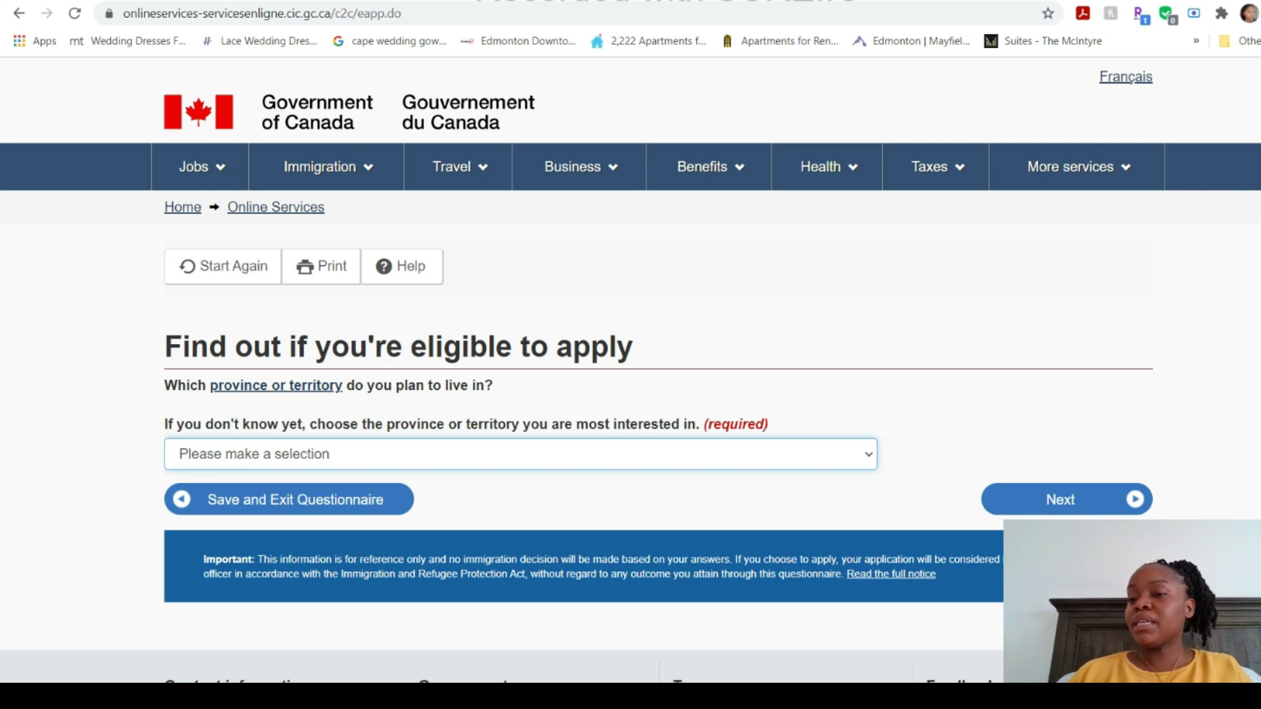
Step: Choose Alberta as the province planned to live in and continue to the language test question
key(Down)
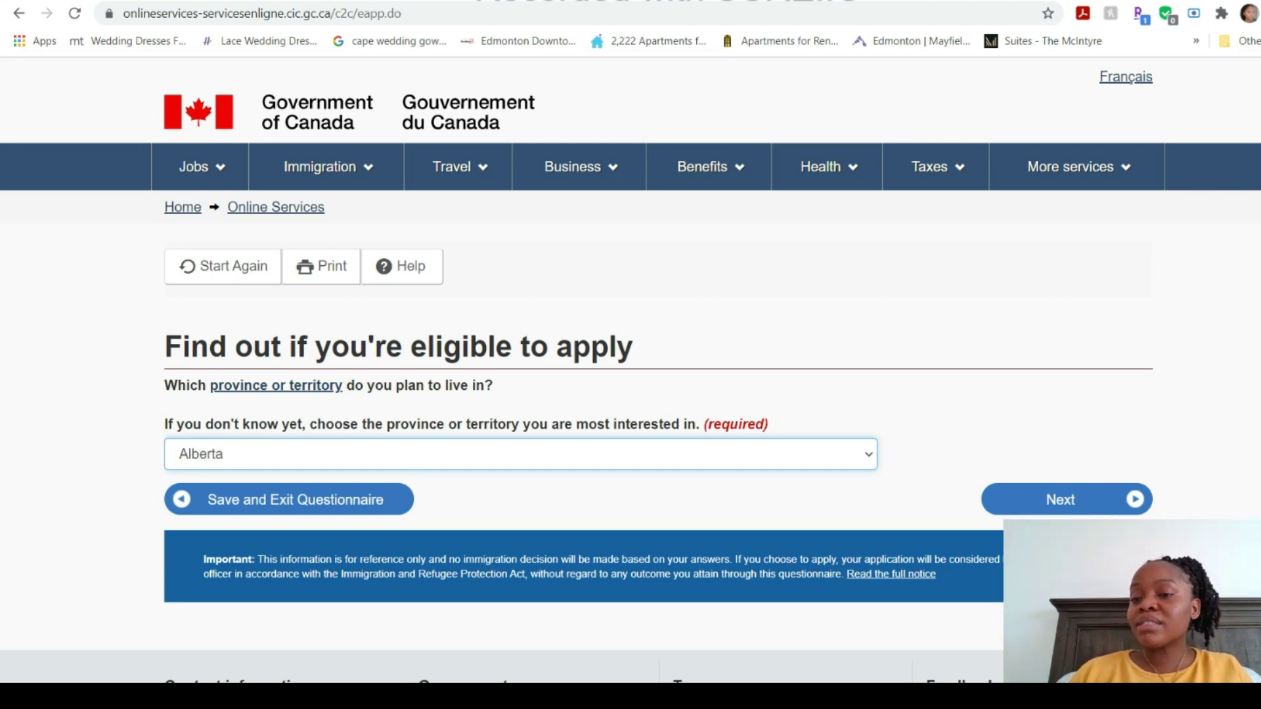
click(642, 483)
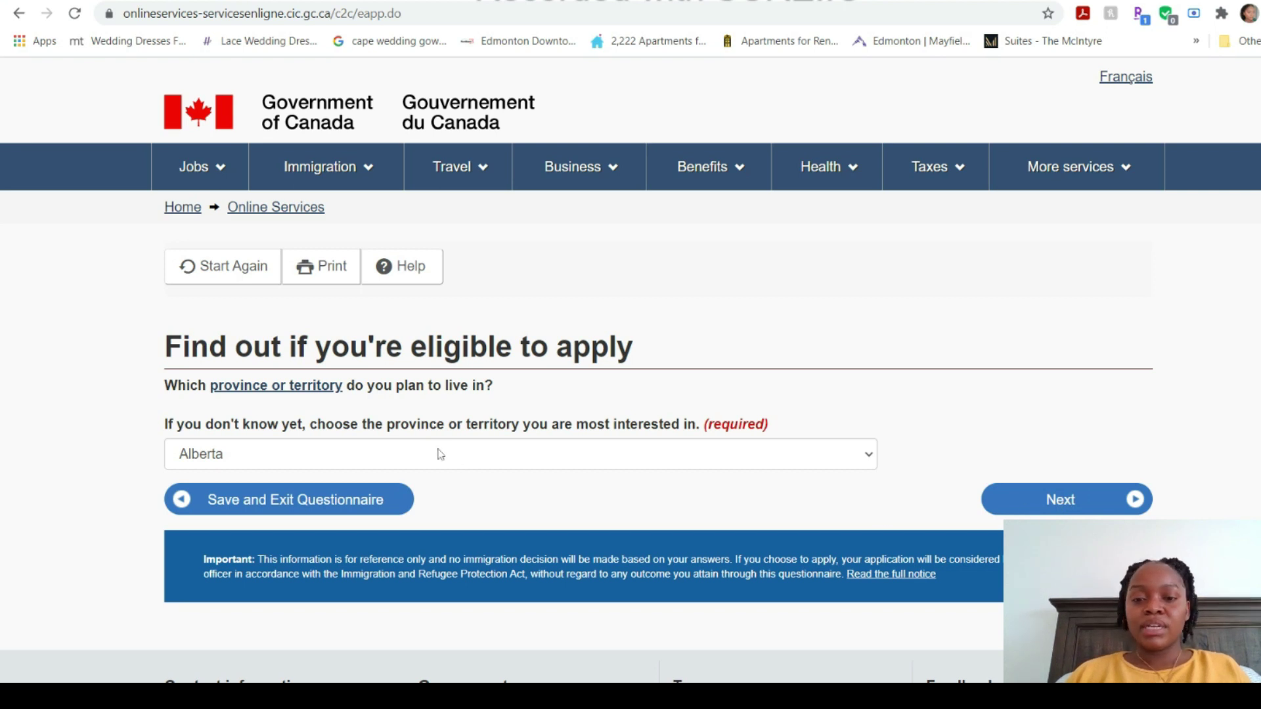
click(1028, 510)
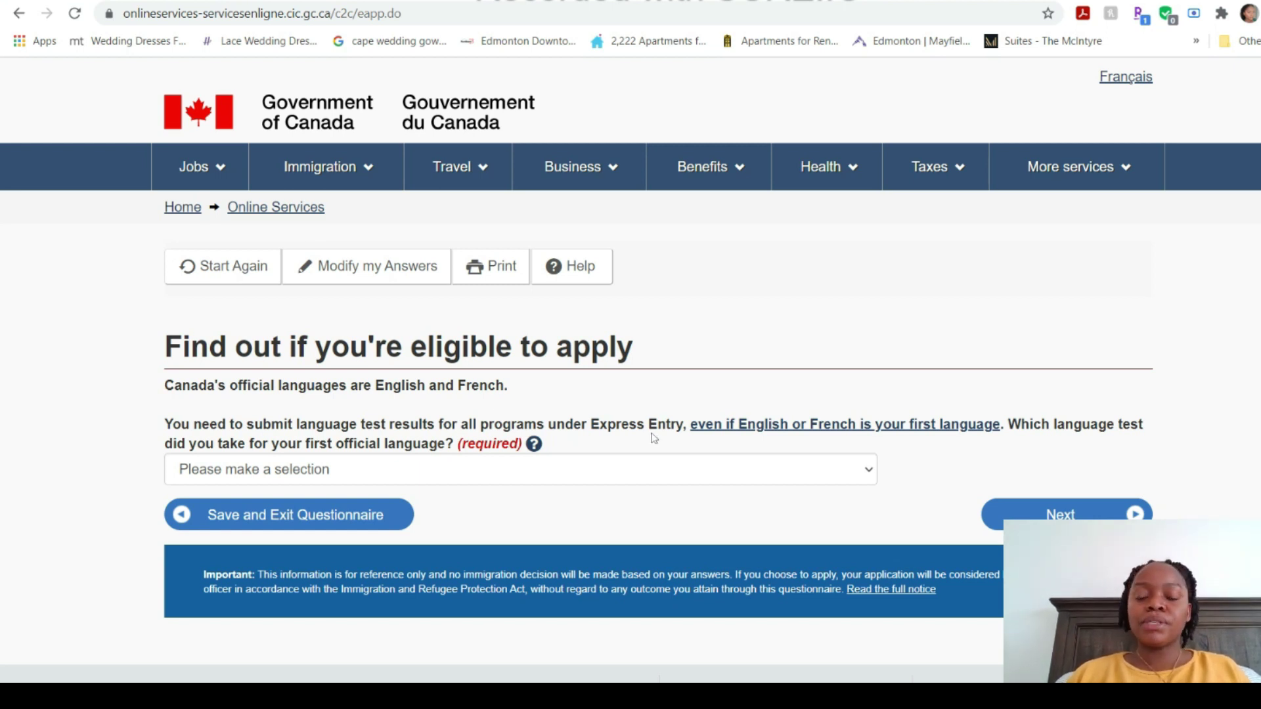
Step: Select IELTS as the test for the first official language and continue to the test date
click(186, 476)
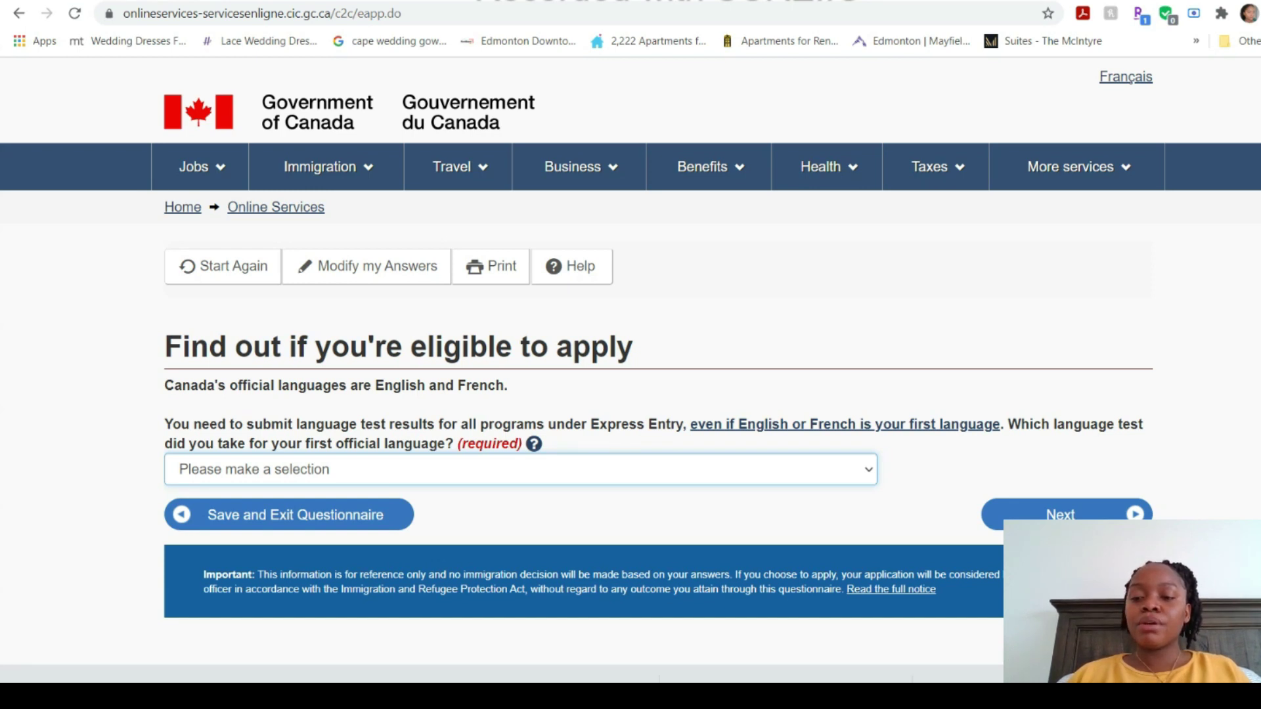
key(i)
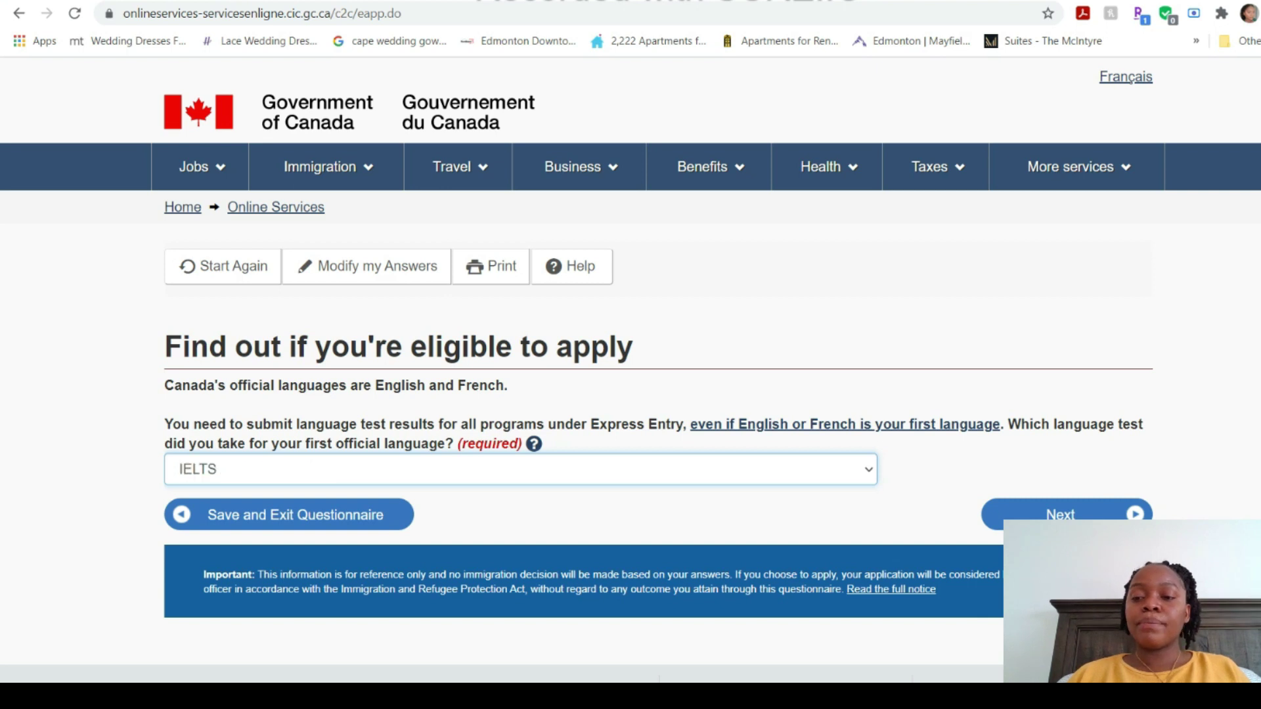
click(1071, 514)
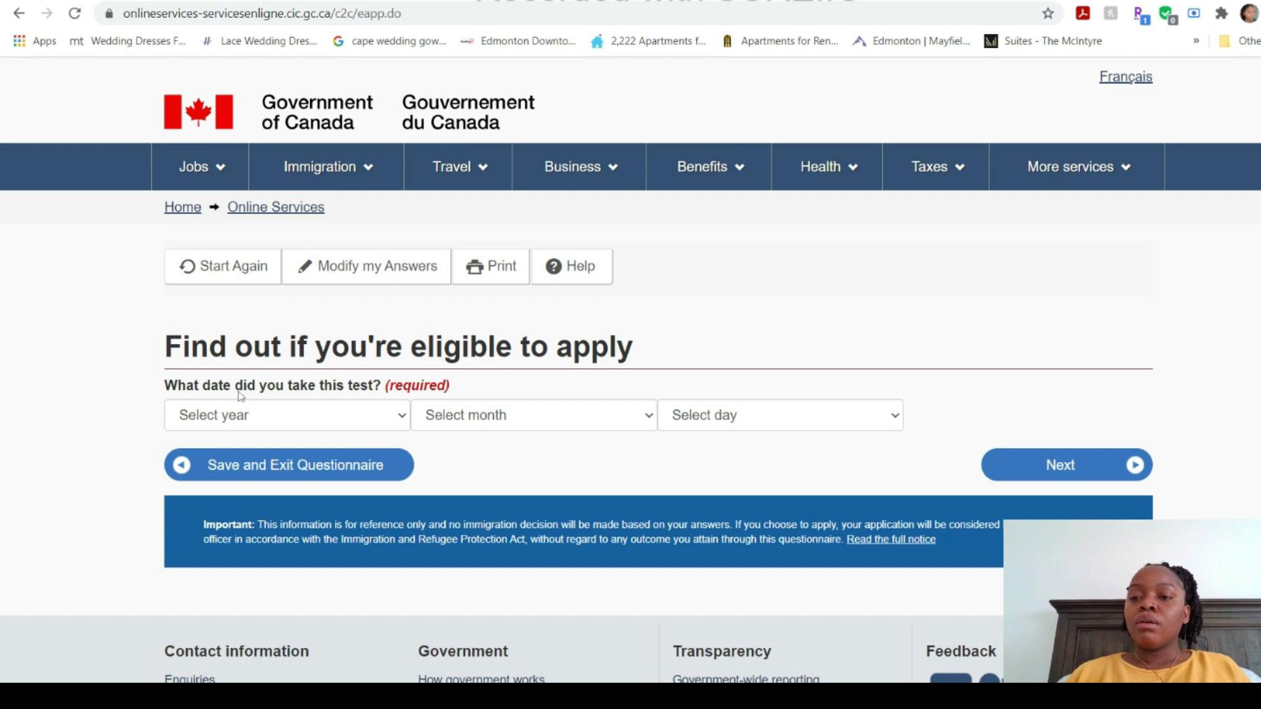
Step: Set the language test date to February 04, 2021 and continue to the test scores
click(278, 421)
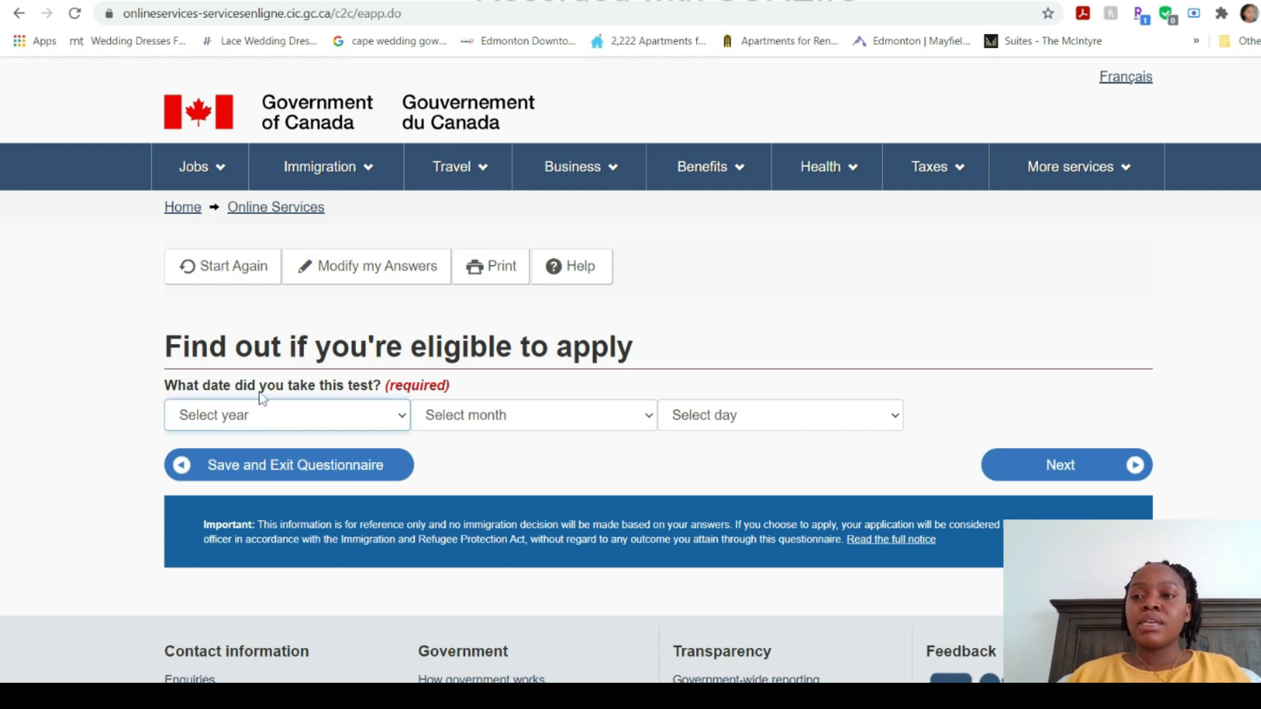
key(Down)
click(468, 412)
key(Down)
key(Down)
click(710, 402)
key(Down)
key(Down)
key(Down)
key(Down)
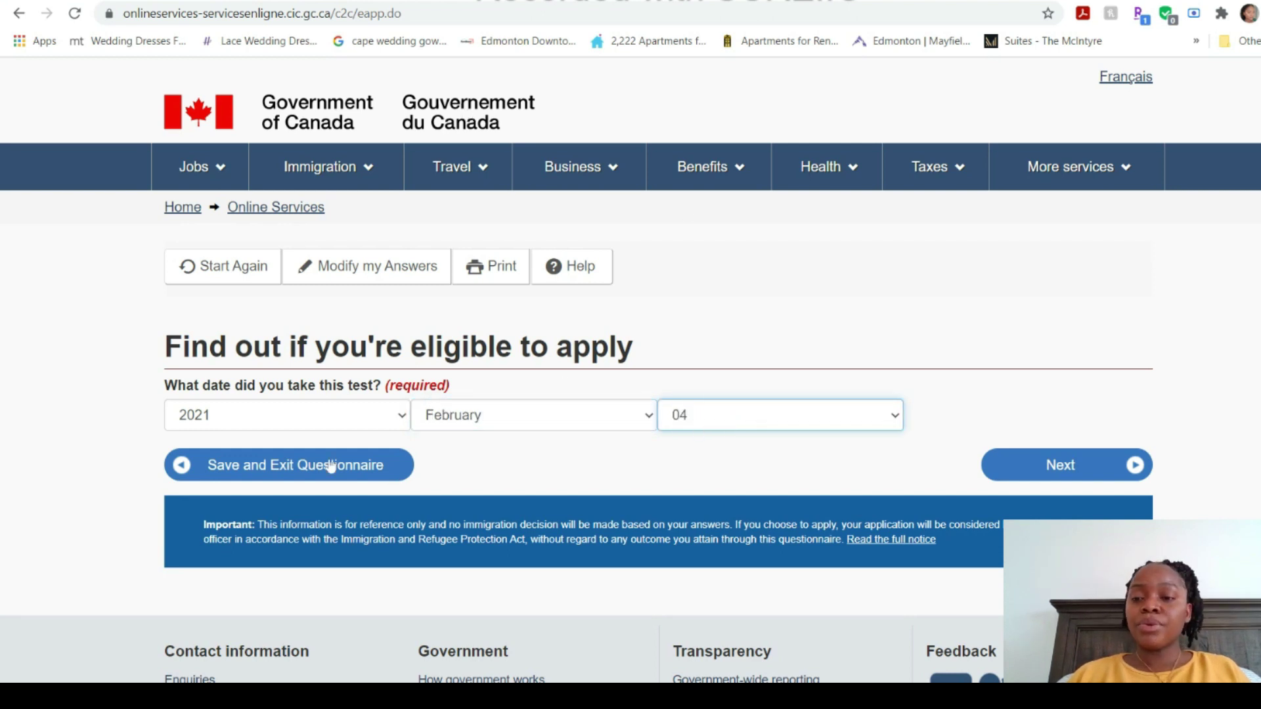
click(1024, 471)
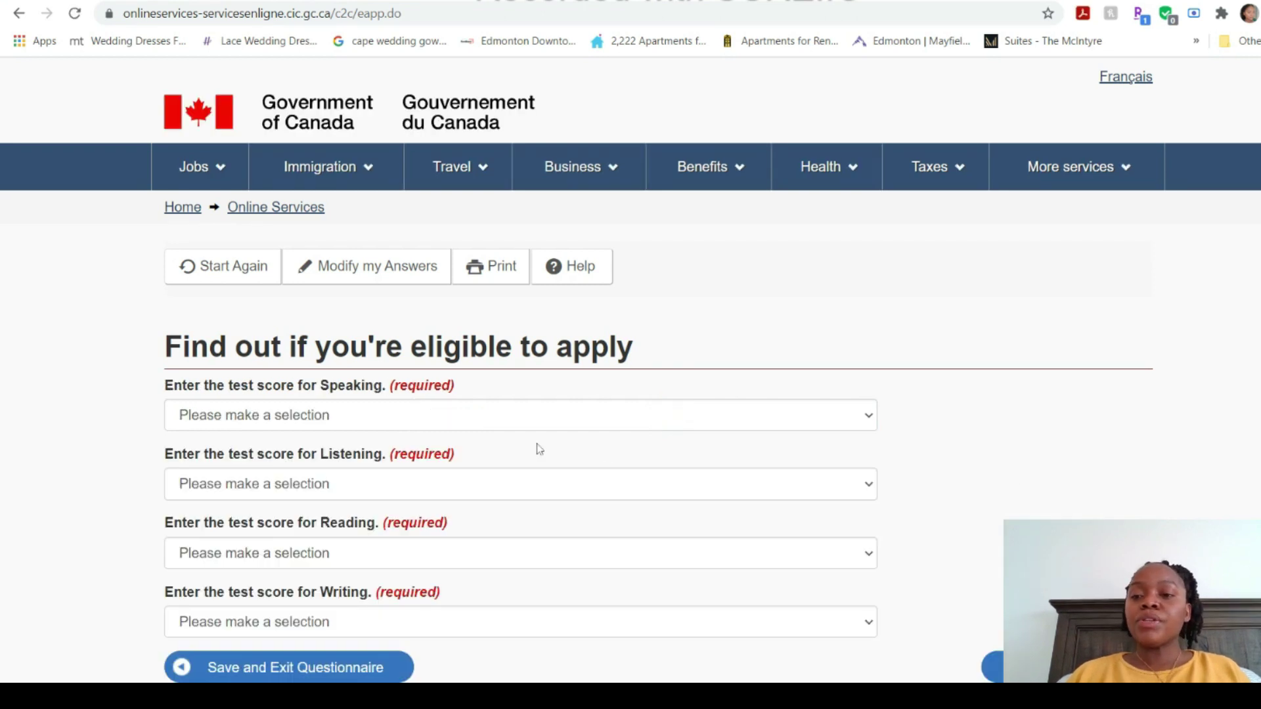
Step: Enter the test scores as Speaking 8.5, Listening 9, Reading 8.5 and Writing 8, and continue
scroll(256, 402, down, 1)
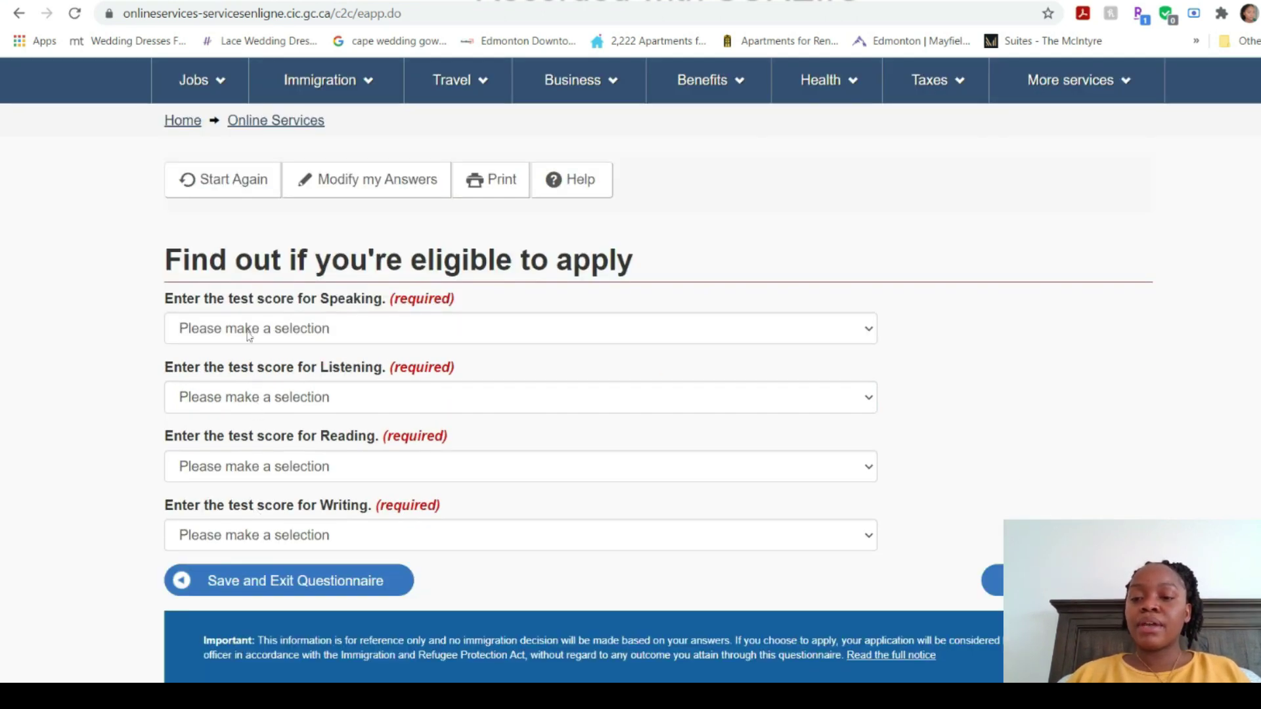
click(176, 336)
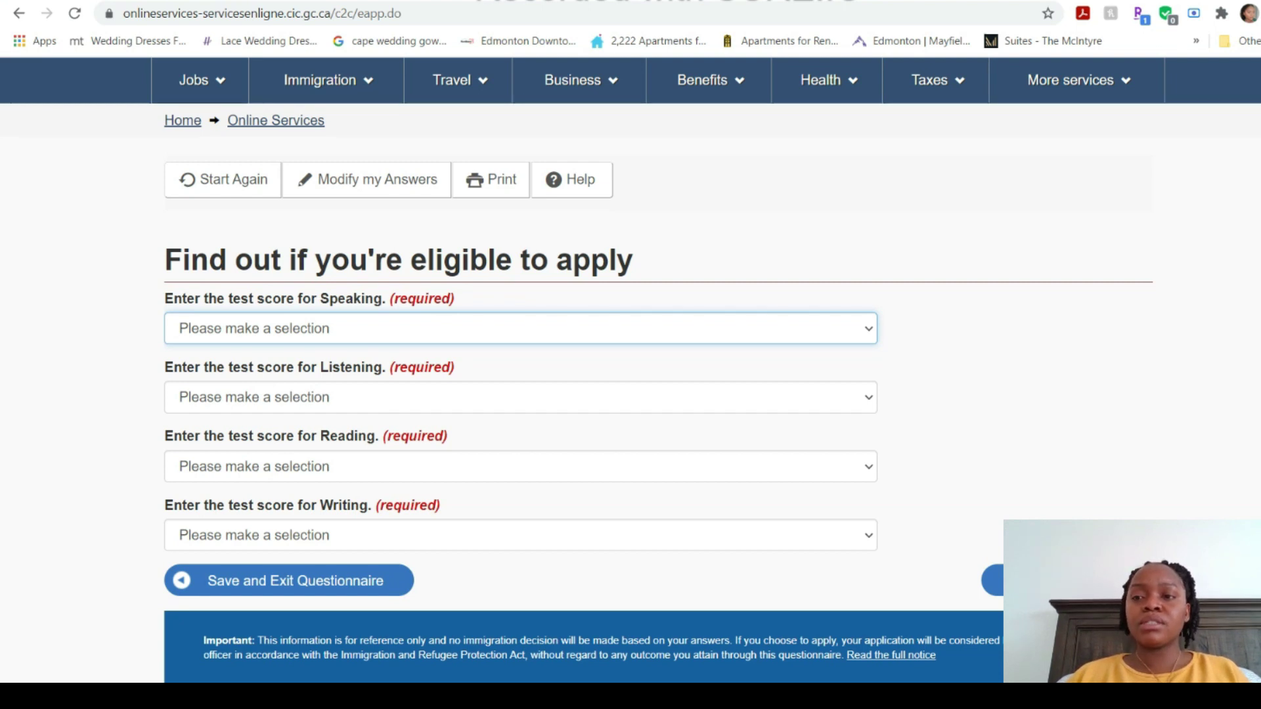
click(199, 317)
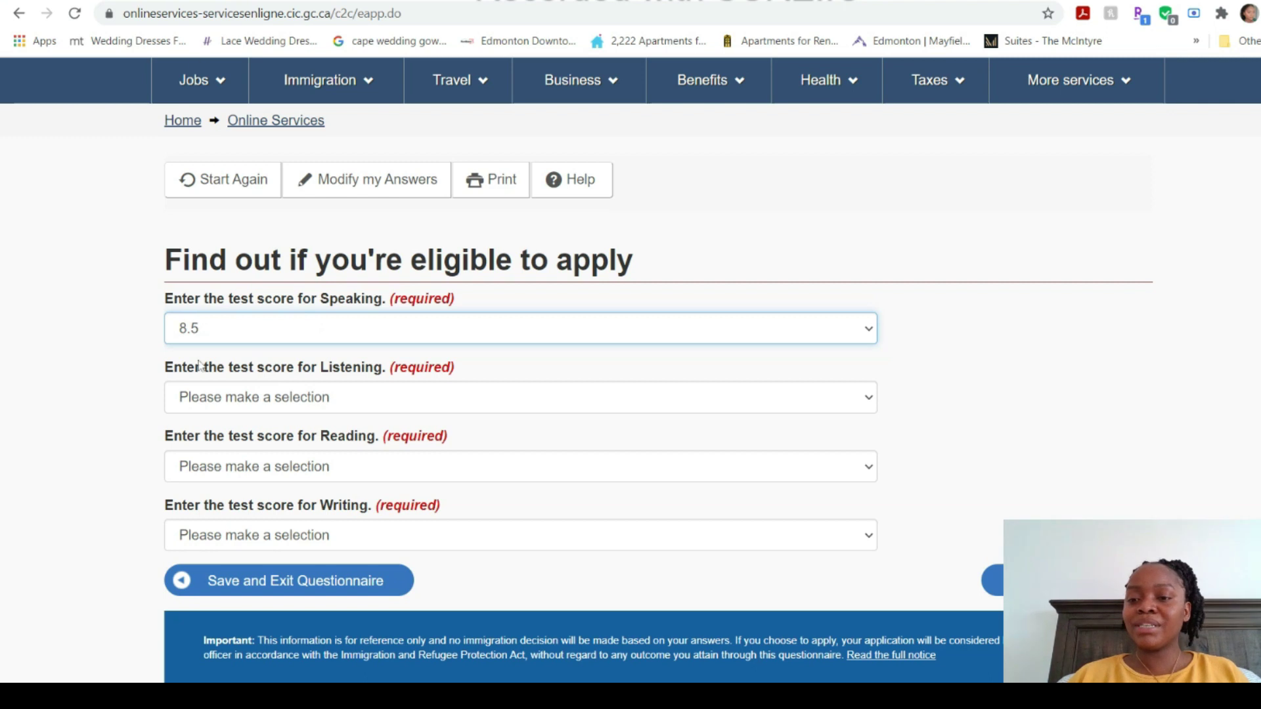
click(201, 402)
click(201, 385)
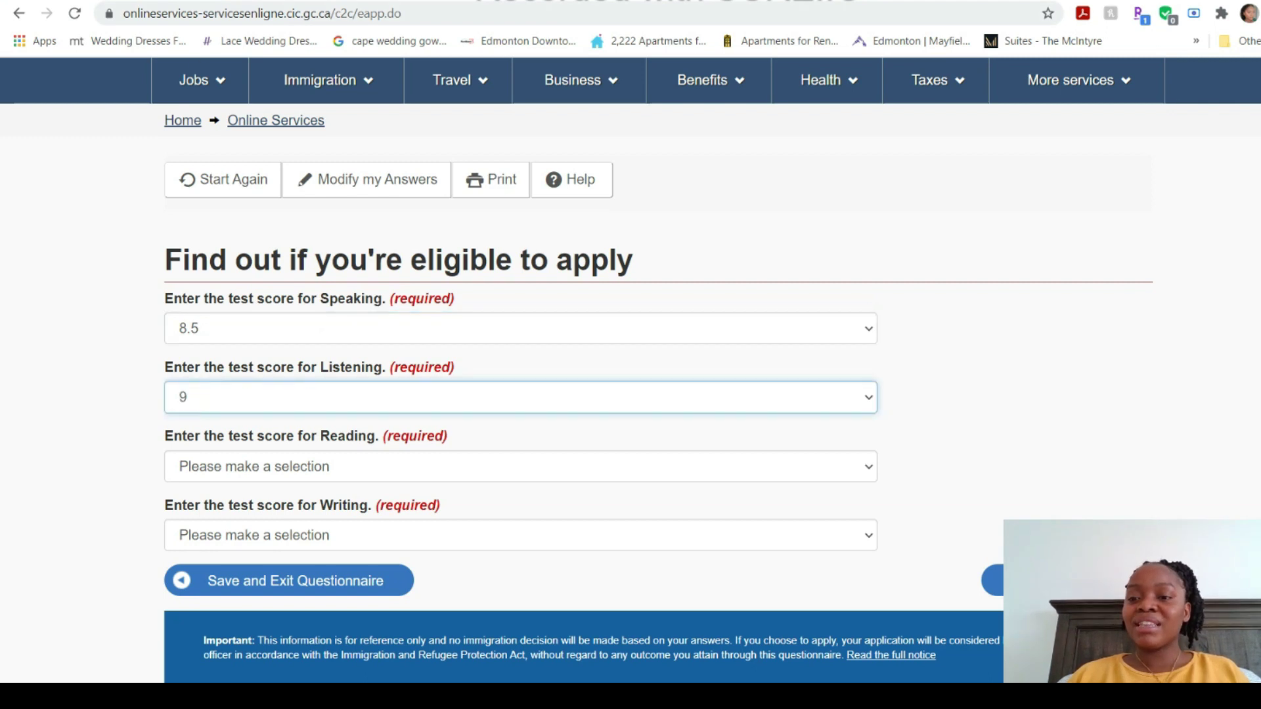
click(210, 465)
click(211, 453)
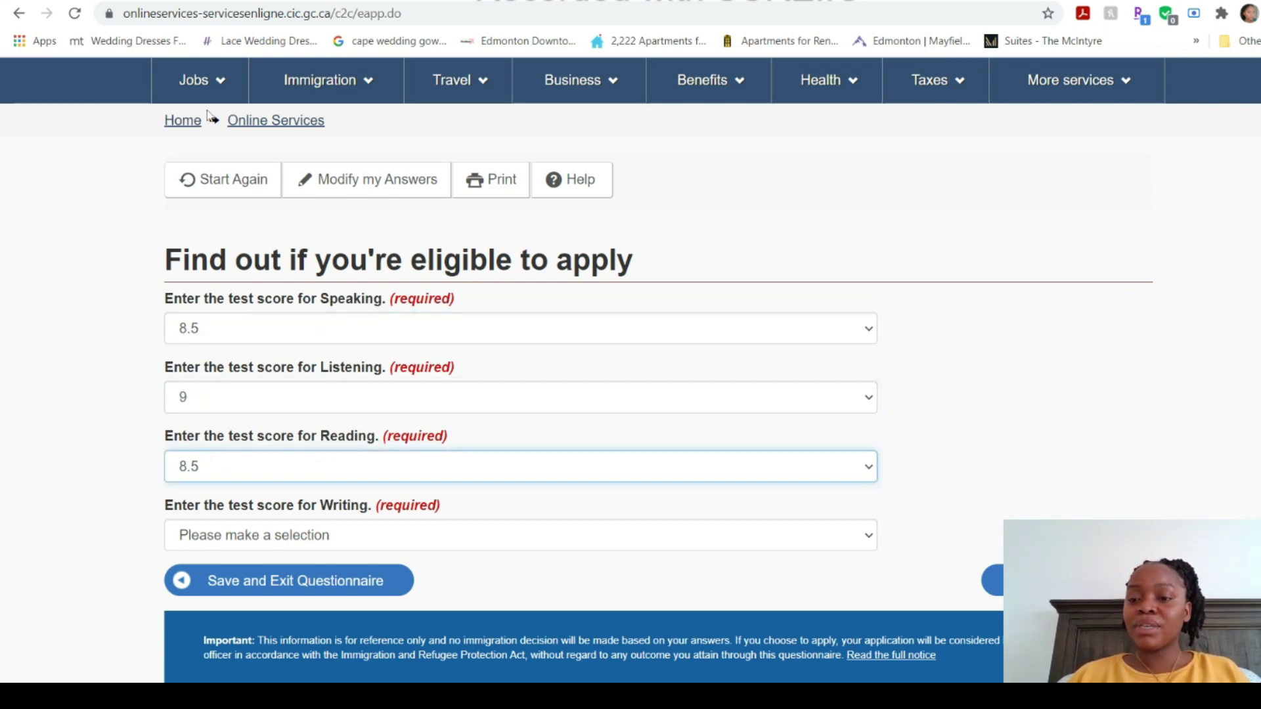
click(208, 532)
click(197, 212)
click(957, 419)
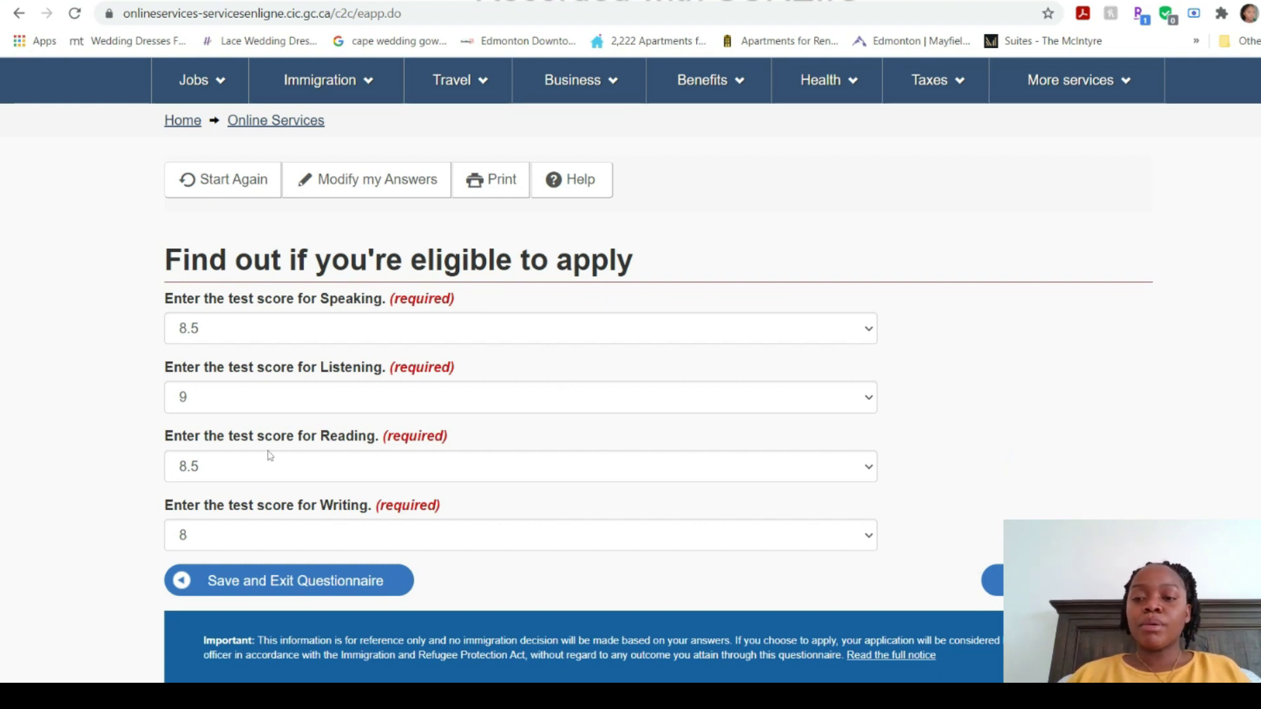
click(1064, 581)
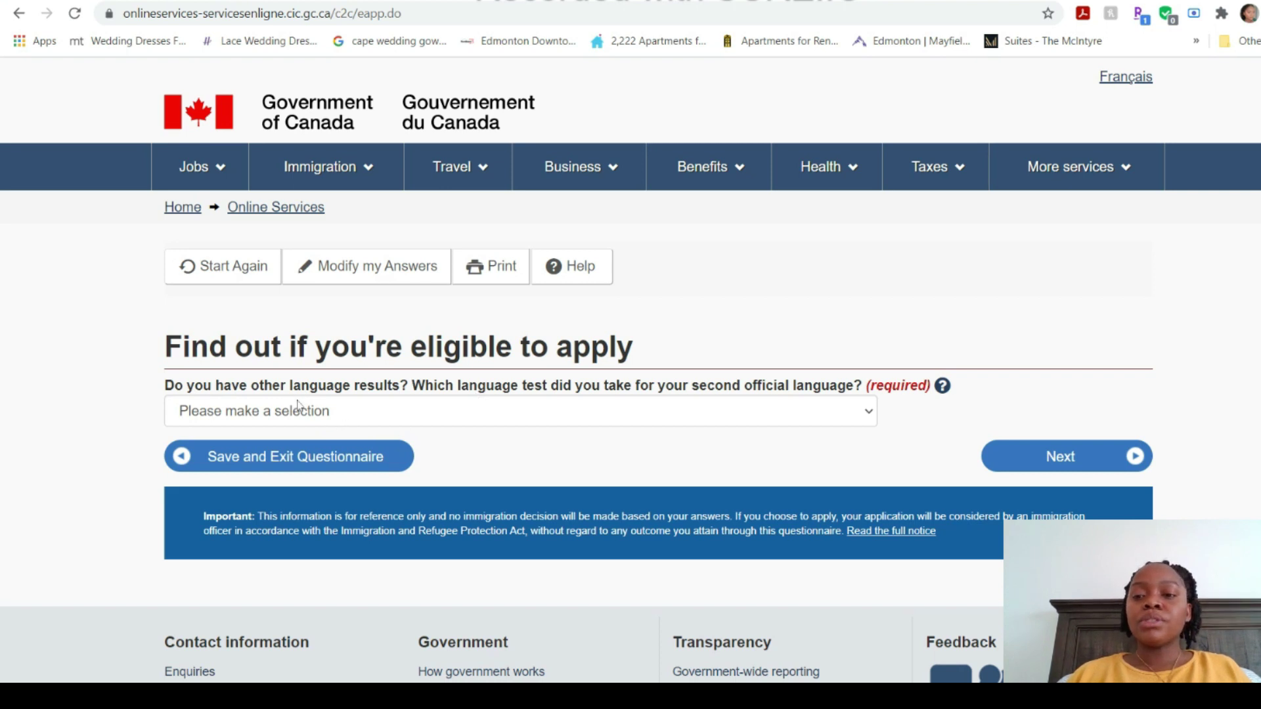
Step: Answer the question about a second official language test and continue to the Canadian work experience questions
click(291, 420)
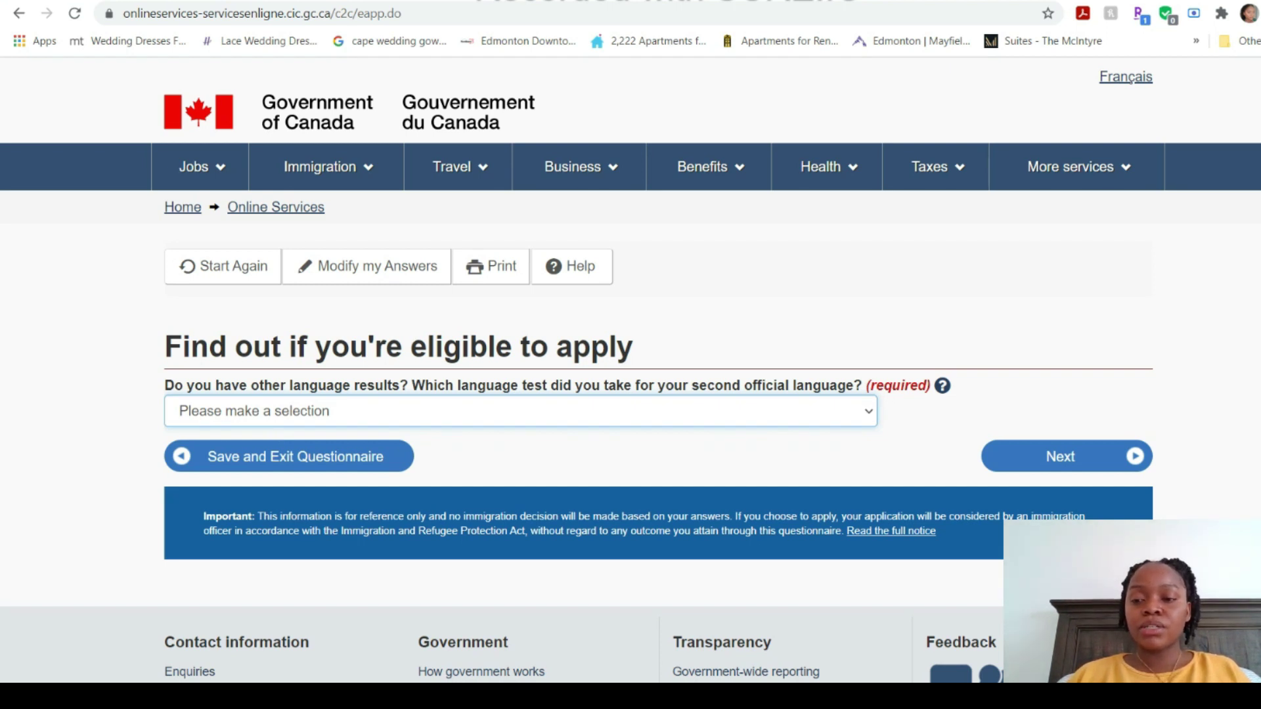
click(227, 472)
click(1032, 455)
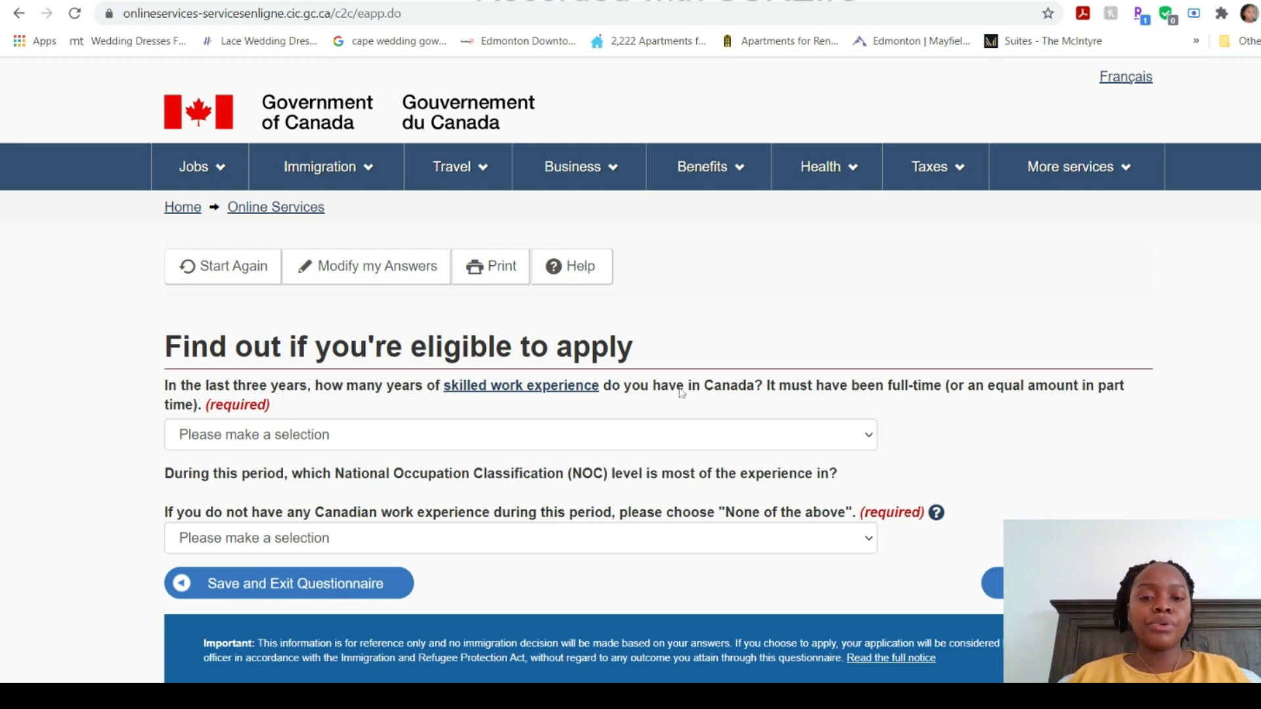
Step: Answer None for skilled work experience in Canada, choose Skill level A (professional occupations) as the NOC level, and continue
click(295, 440)
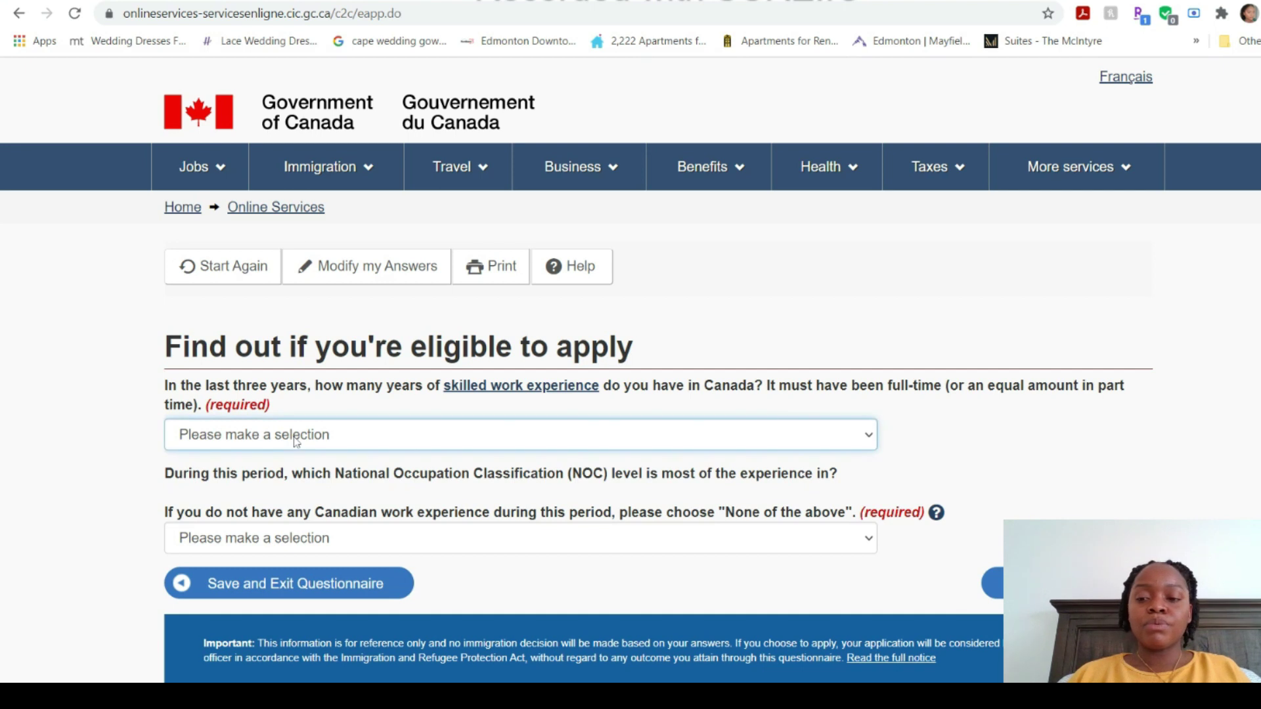
click(261, 450)
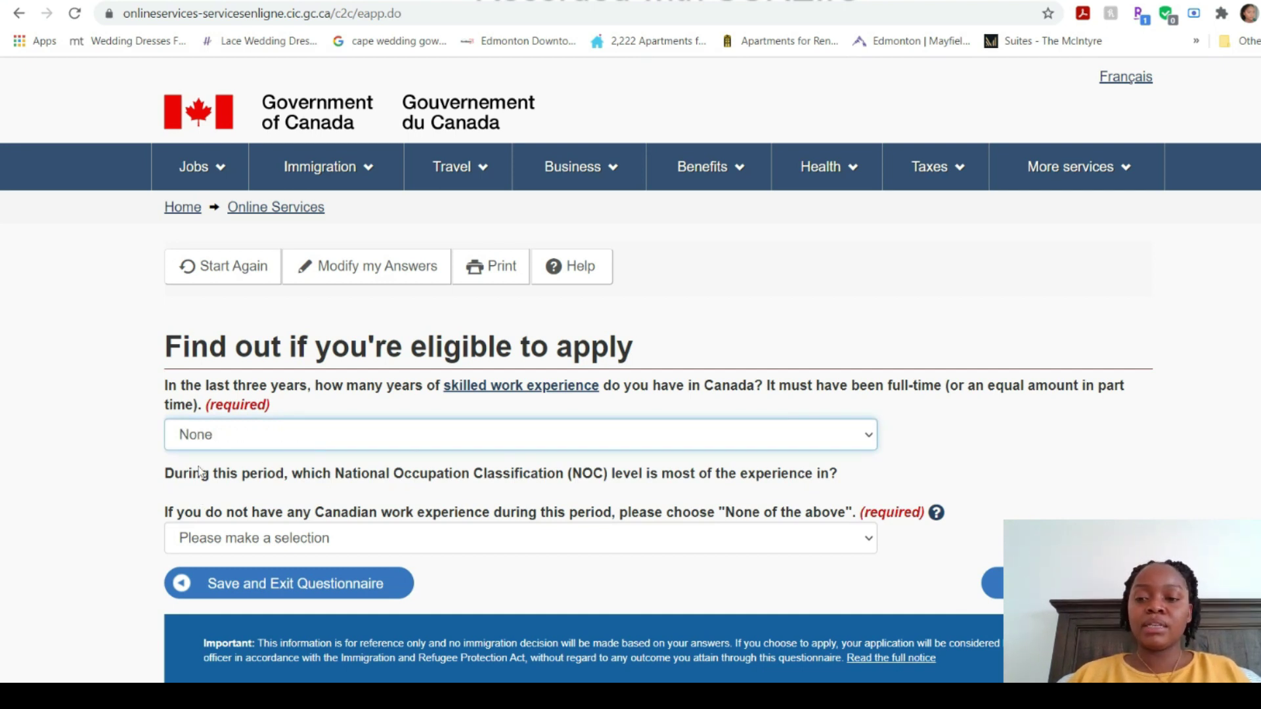
click(261, 466)
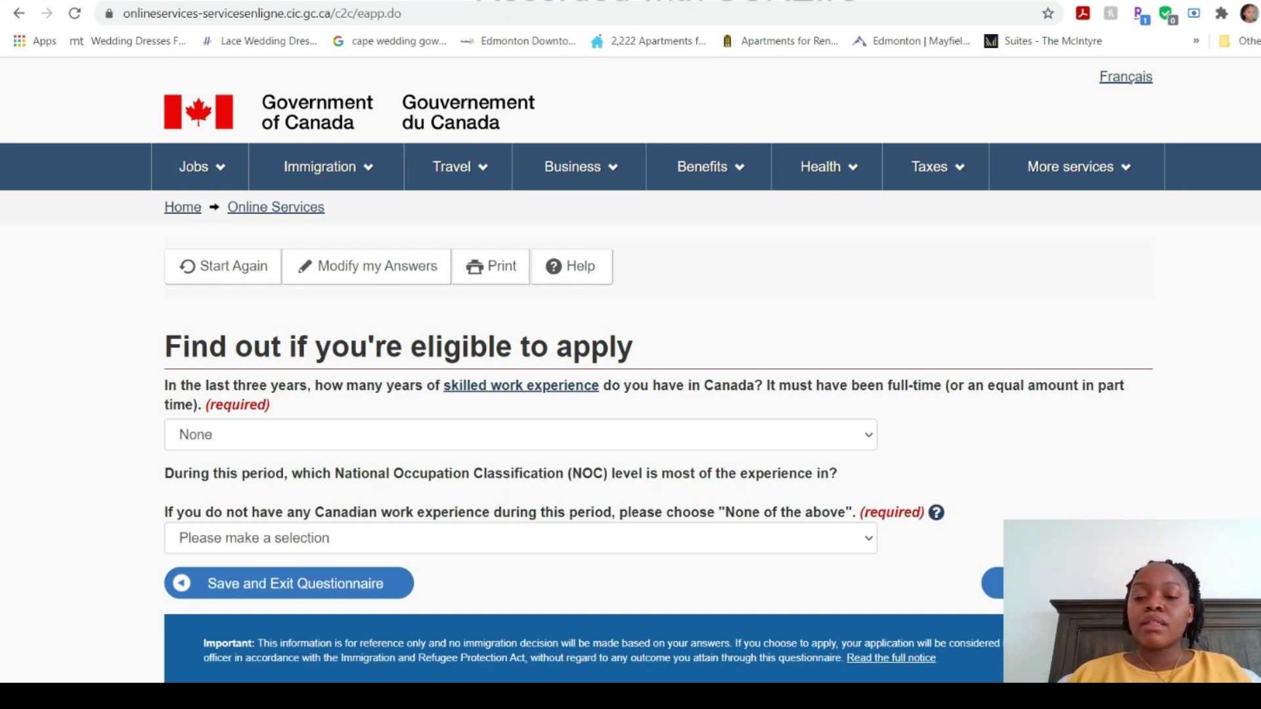
click(272, 540)
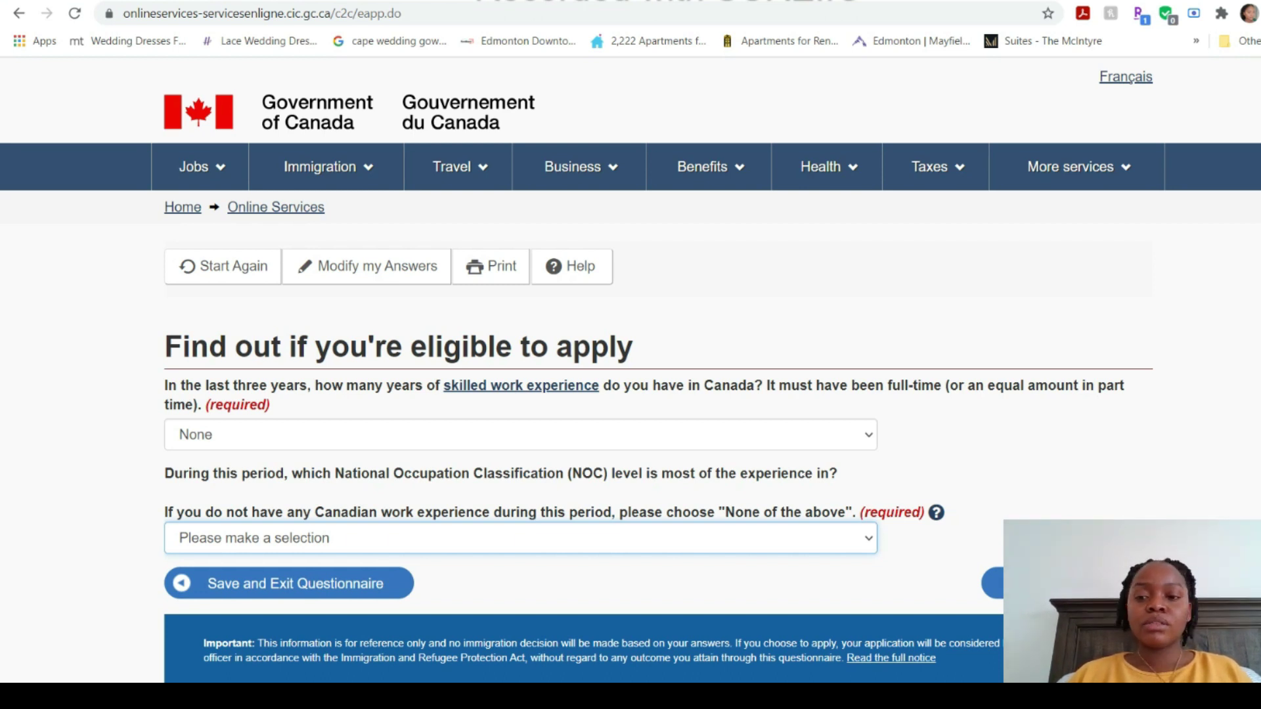
click(490, 458)
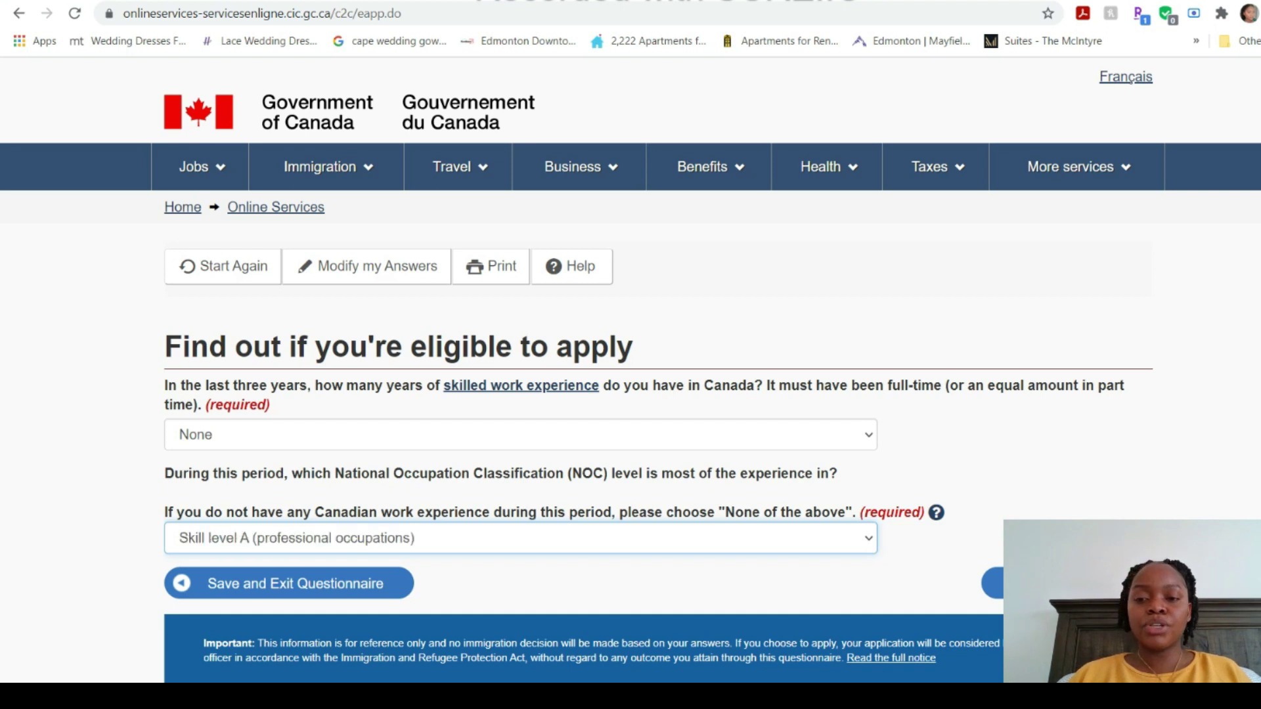
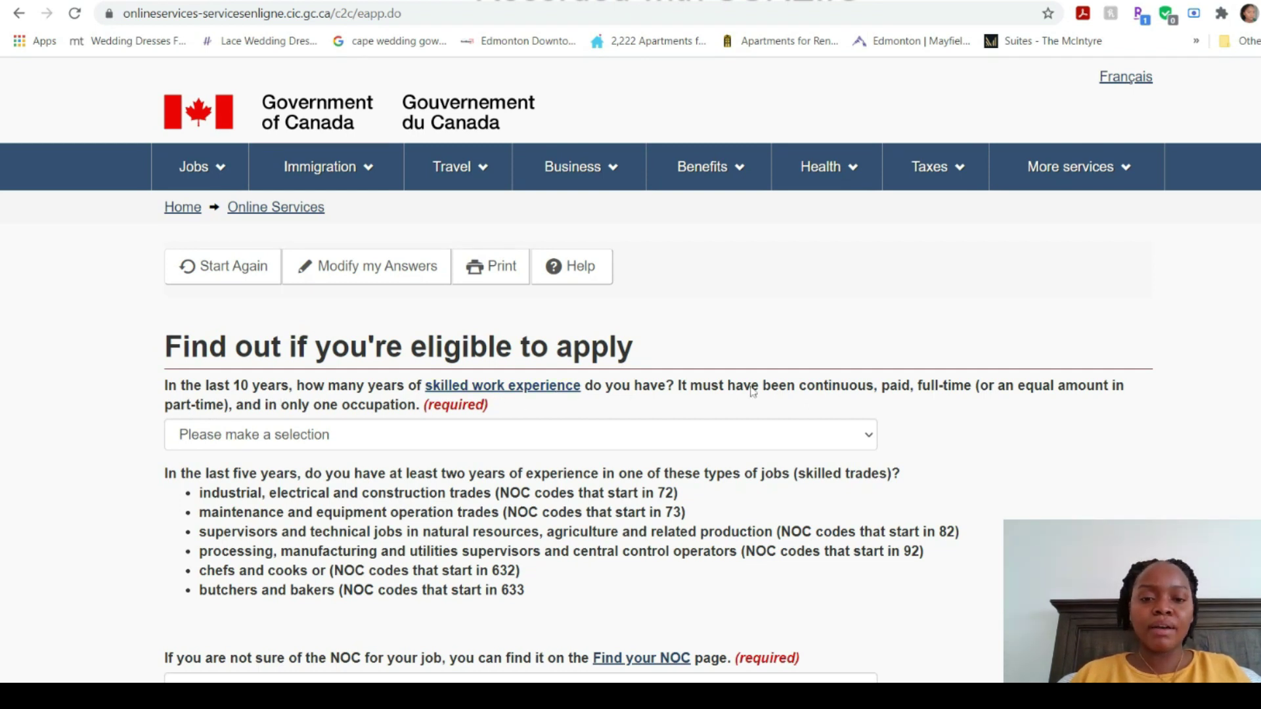
Step: Set skilled work experience in the last 10 years to Six or more, answer None for skilled trades experience, and continue
click(268, 439)
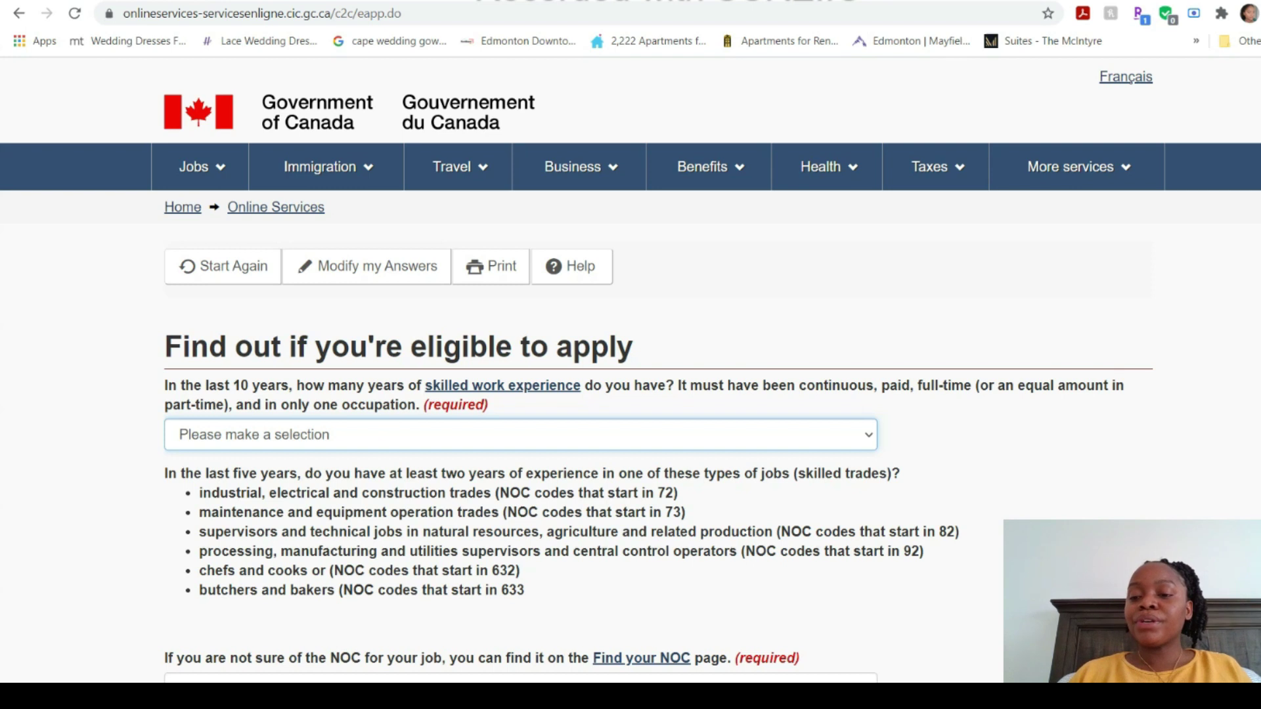
click(210, 628)
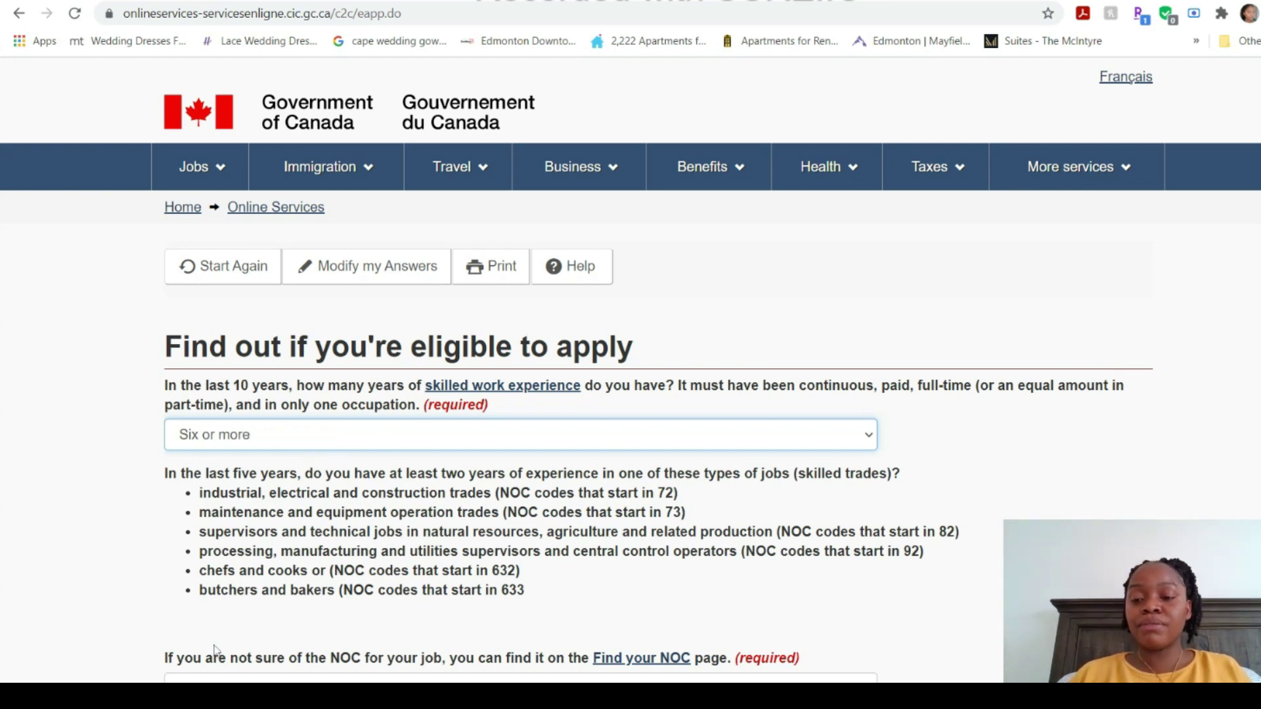
scroll(210, 499, down, 2)
click(202, 348)
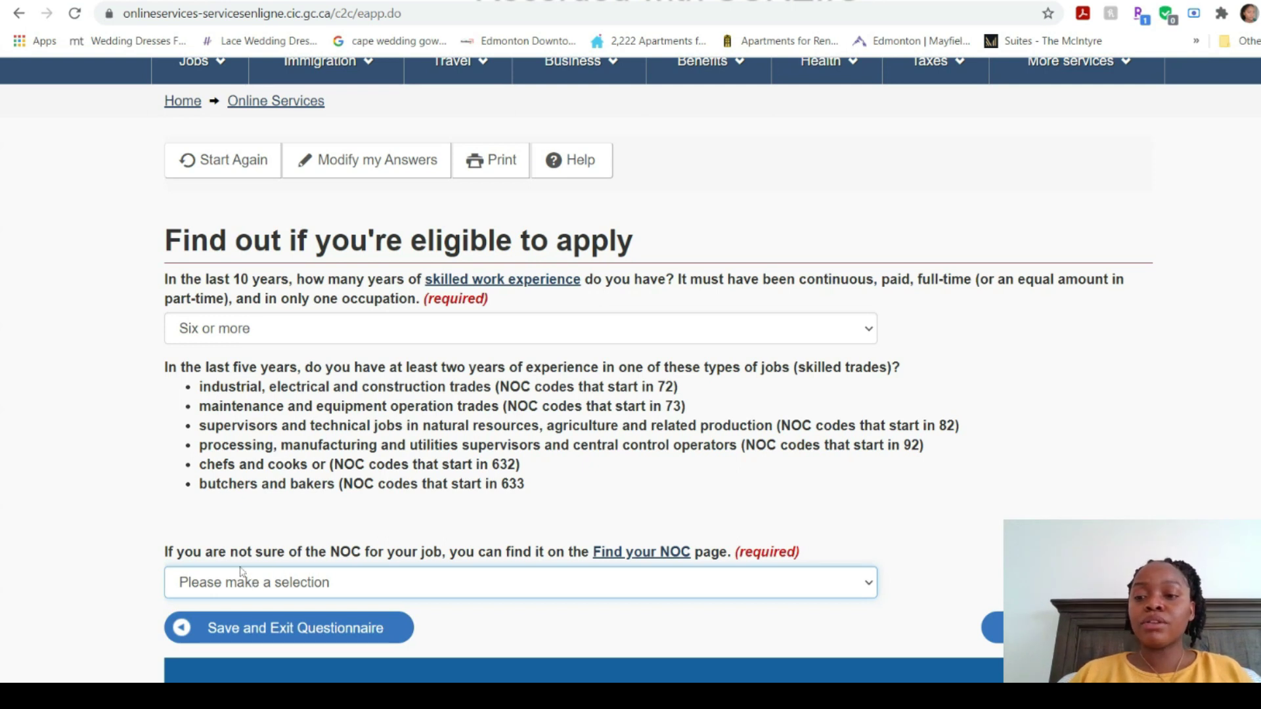
key(Down)
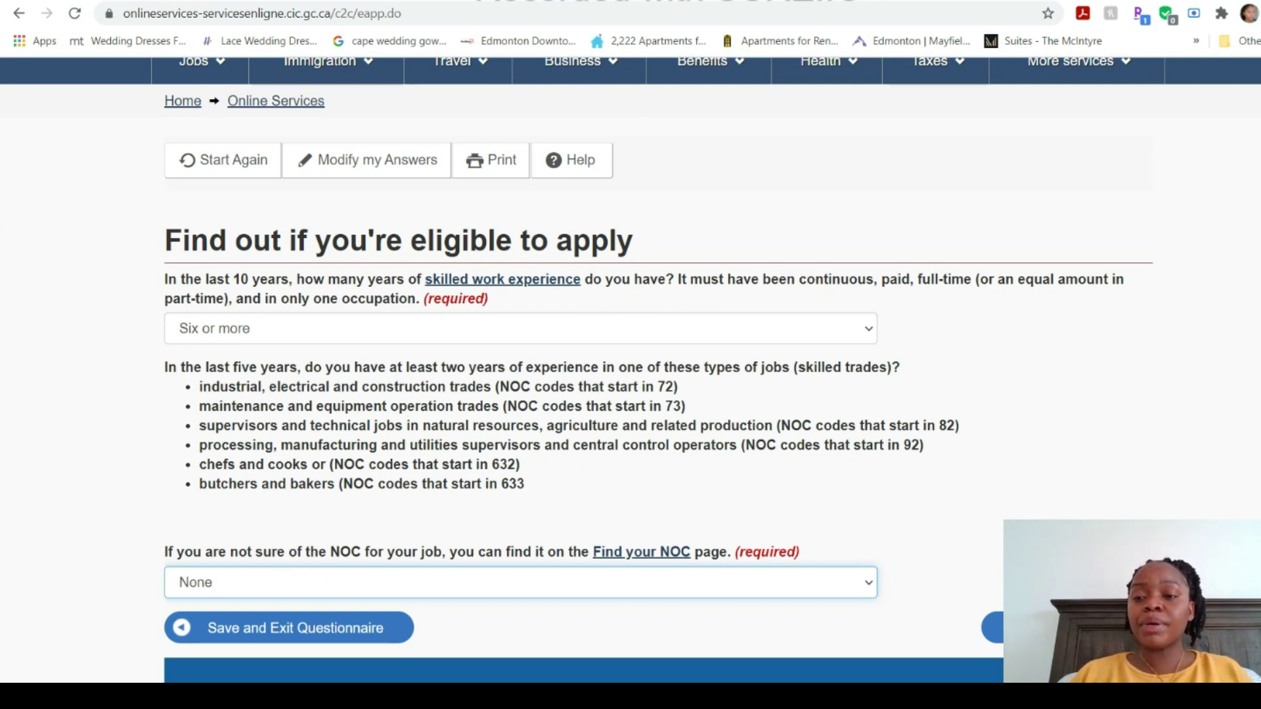
click(995, 630)
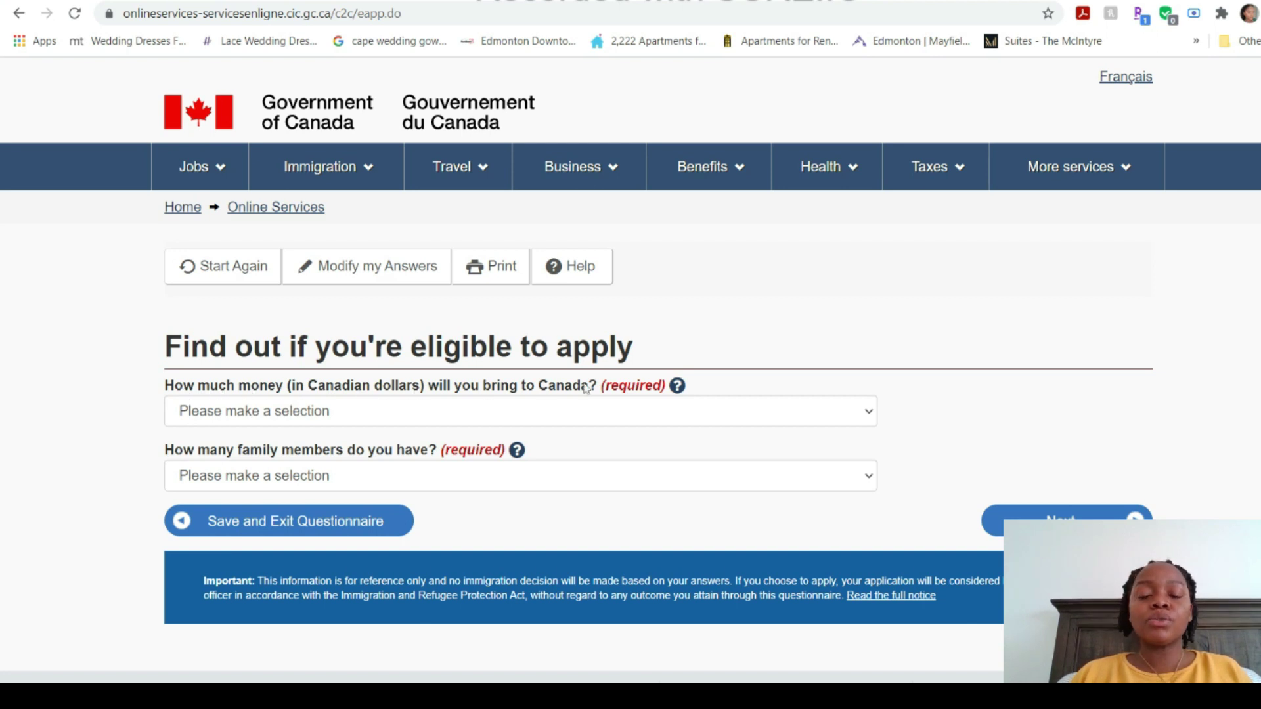
Step: Set the money brought to Canada to 12,960 - 16,134 and the number of family members to 1, and continue
click(274, 414)
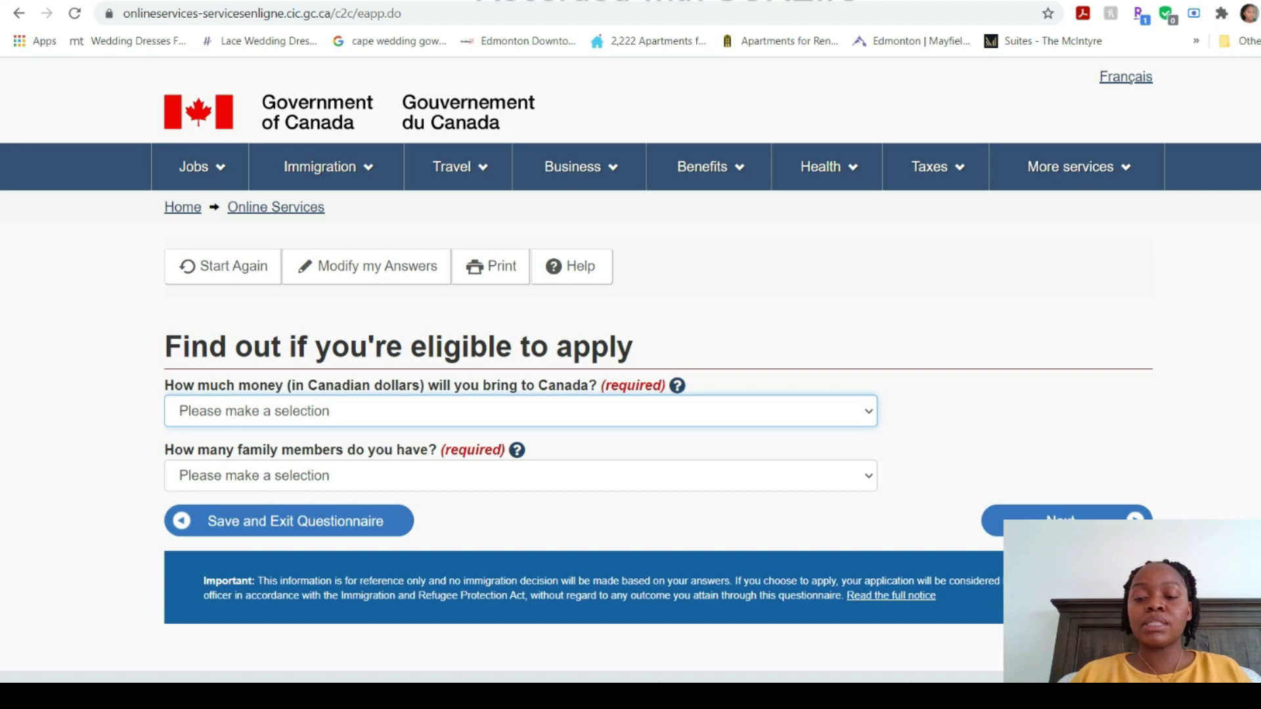
click(238, 430)
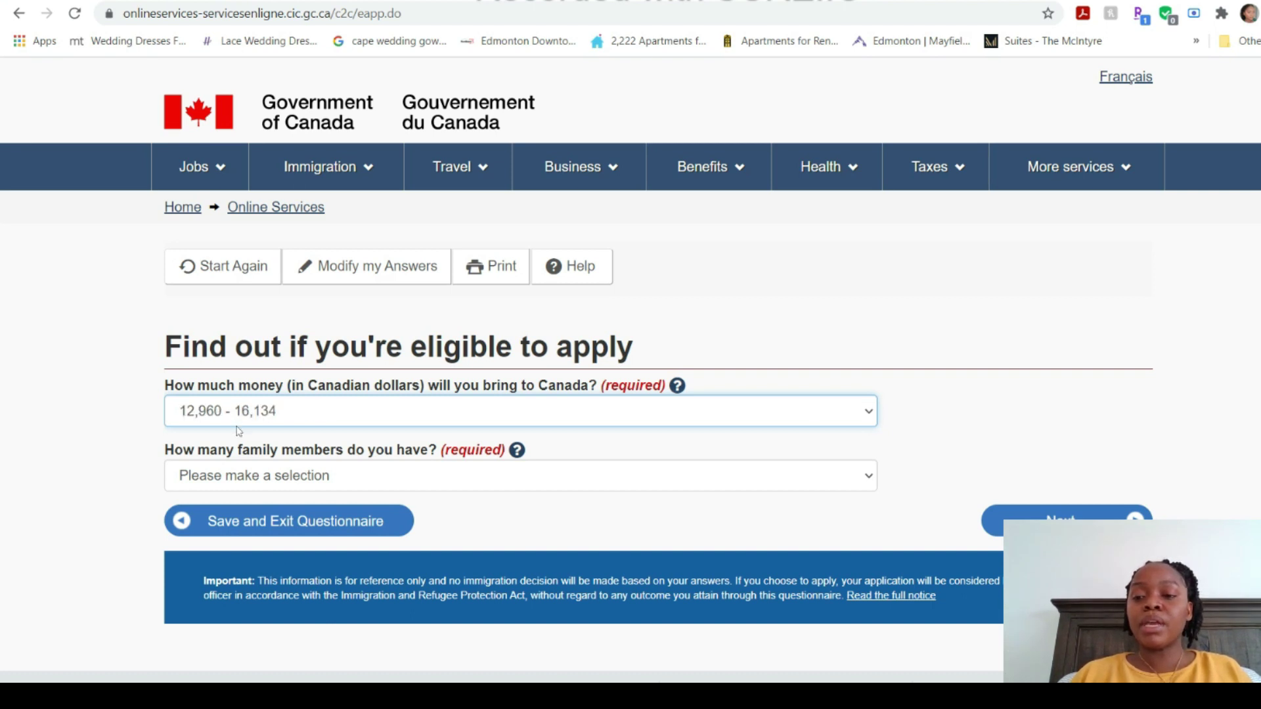
click(216, 480)
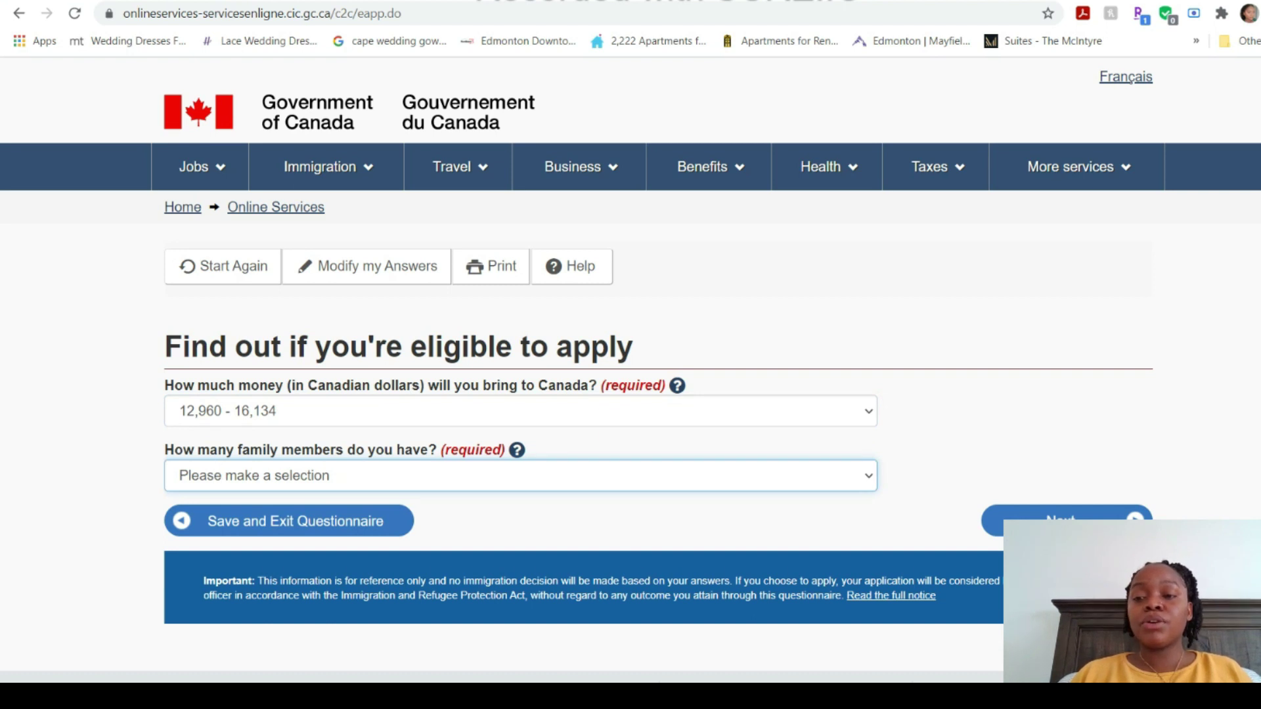
key(Down)
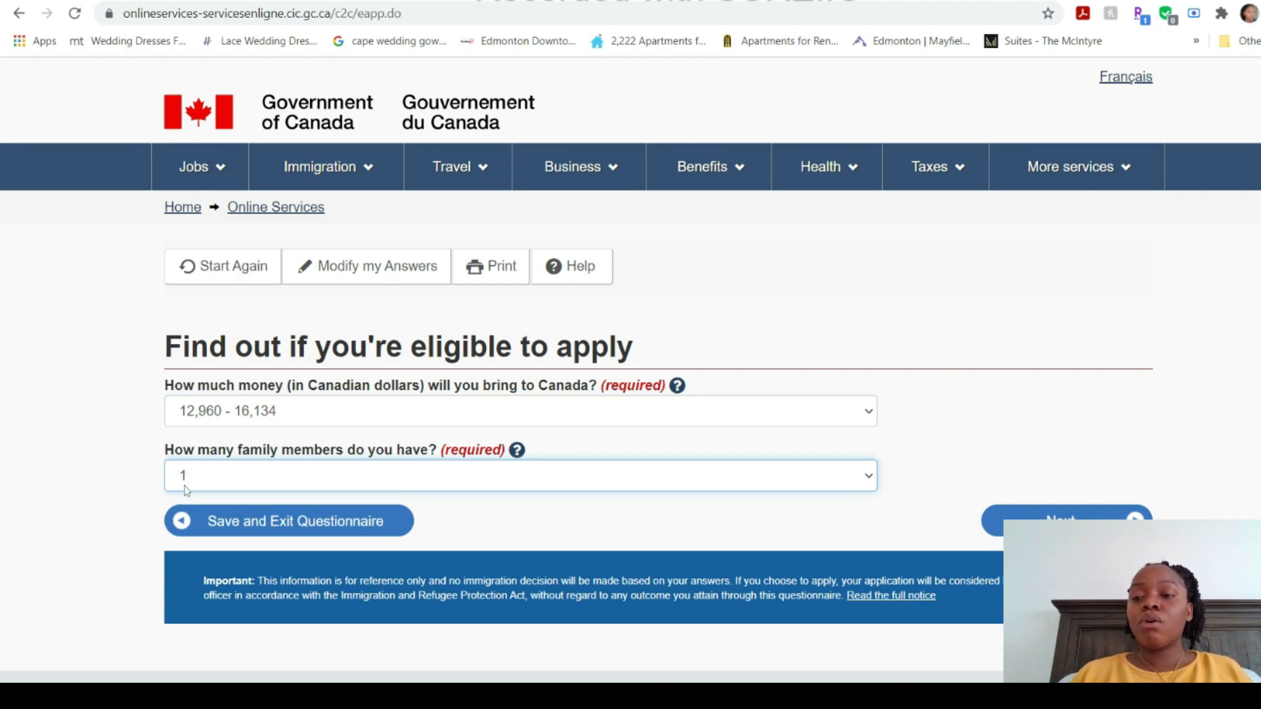
key(Down)
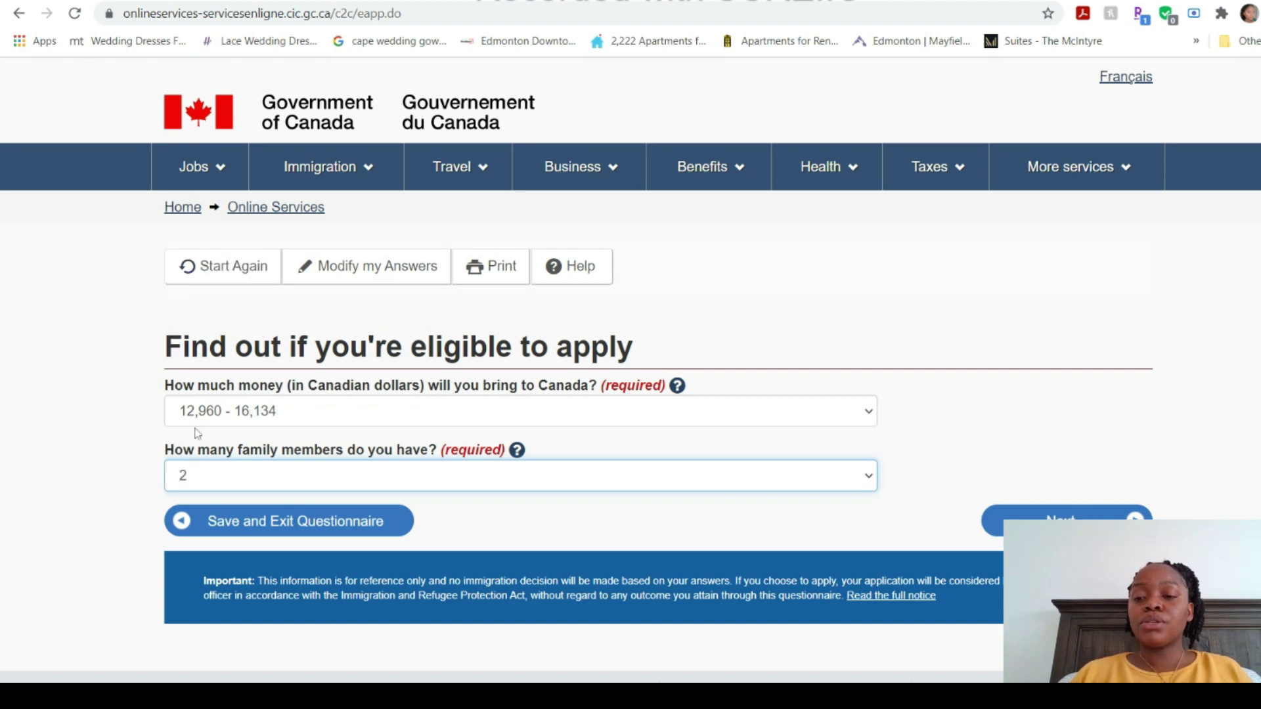
key(Up)
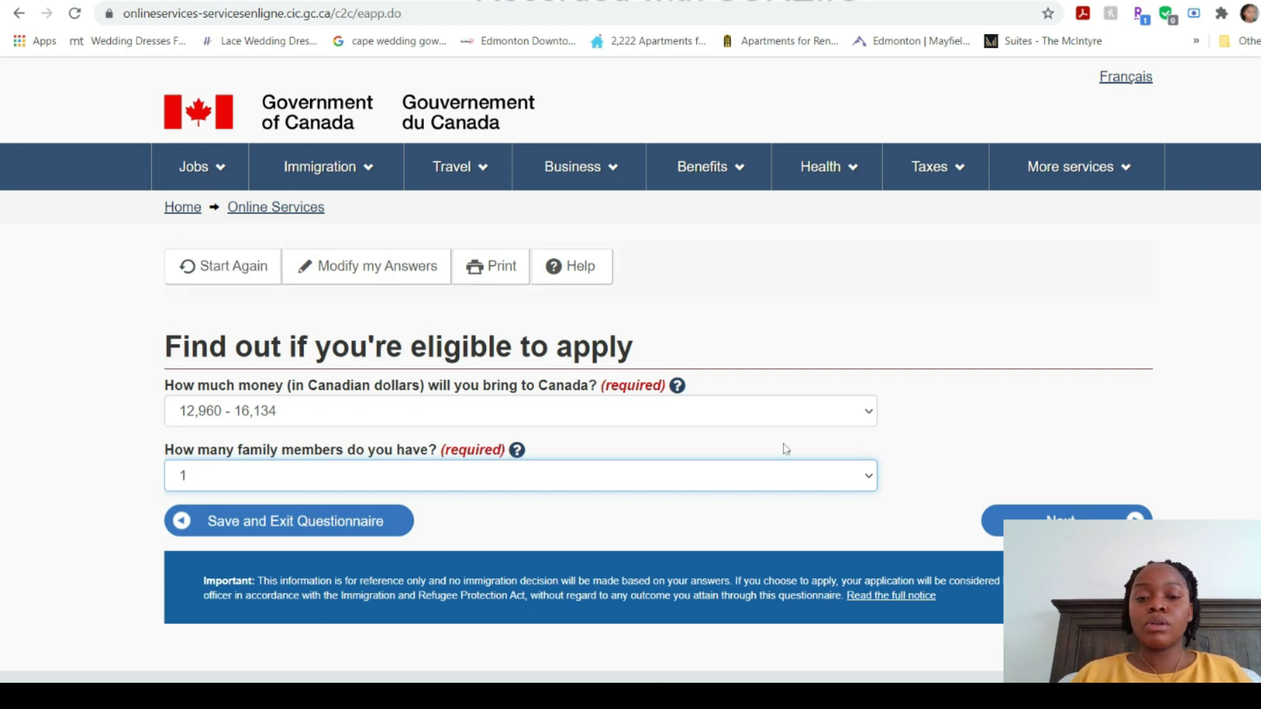
click(988, 468)
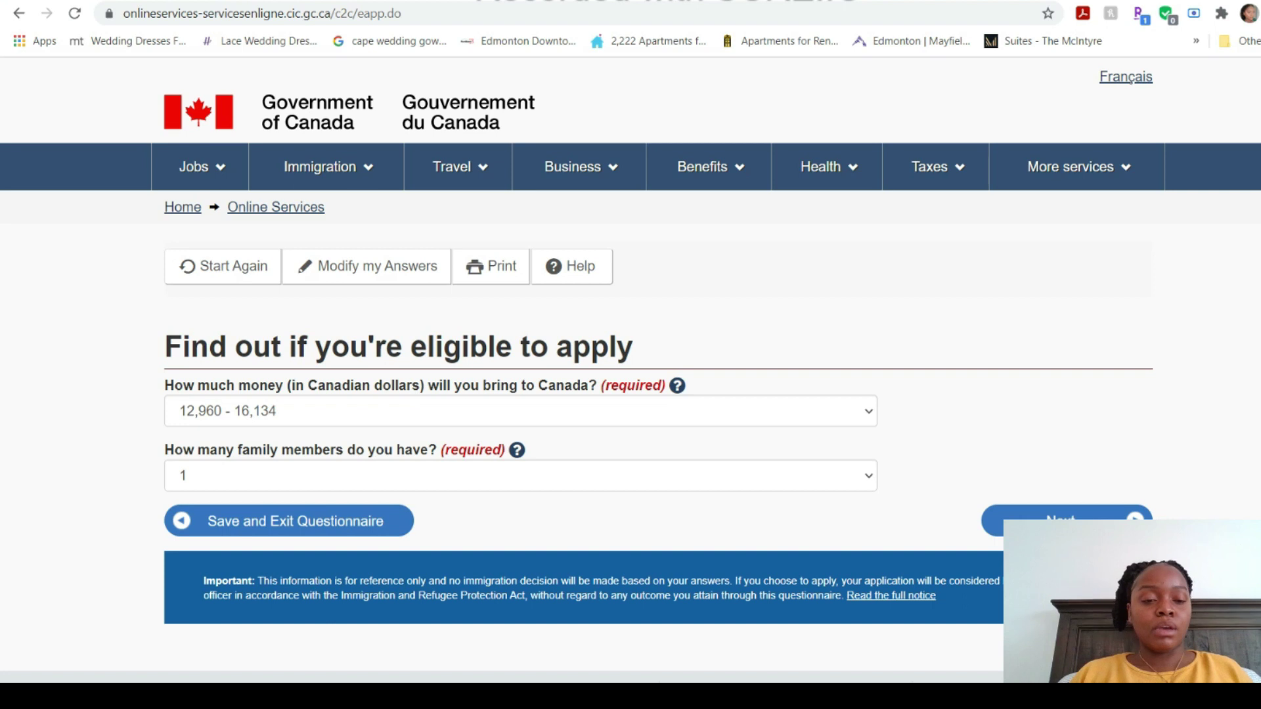
click(1063, 522)
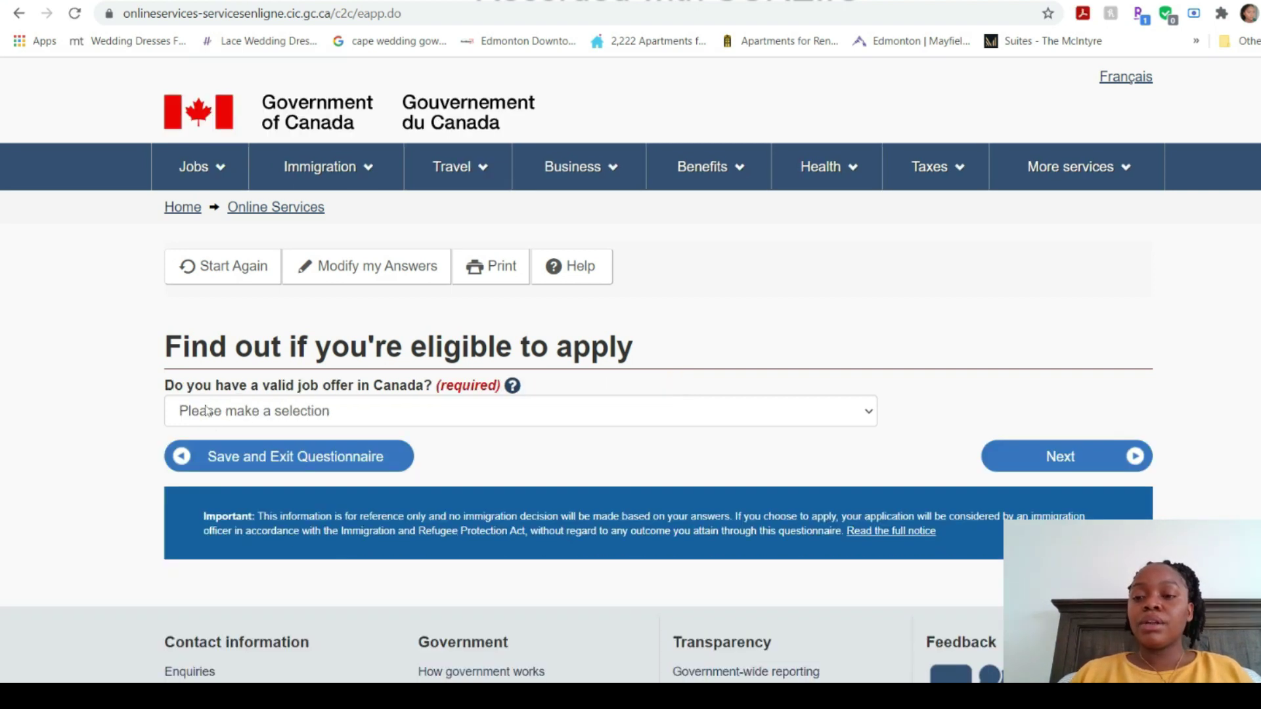
Step: Answer No to having a valid job offer in Canada and continue to the date of birth and education questions
click(209, 413)
click(209, 456)
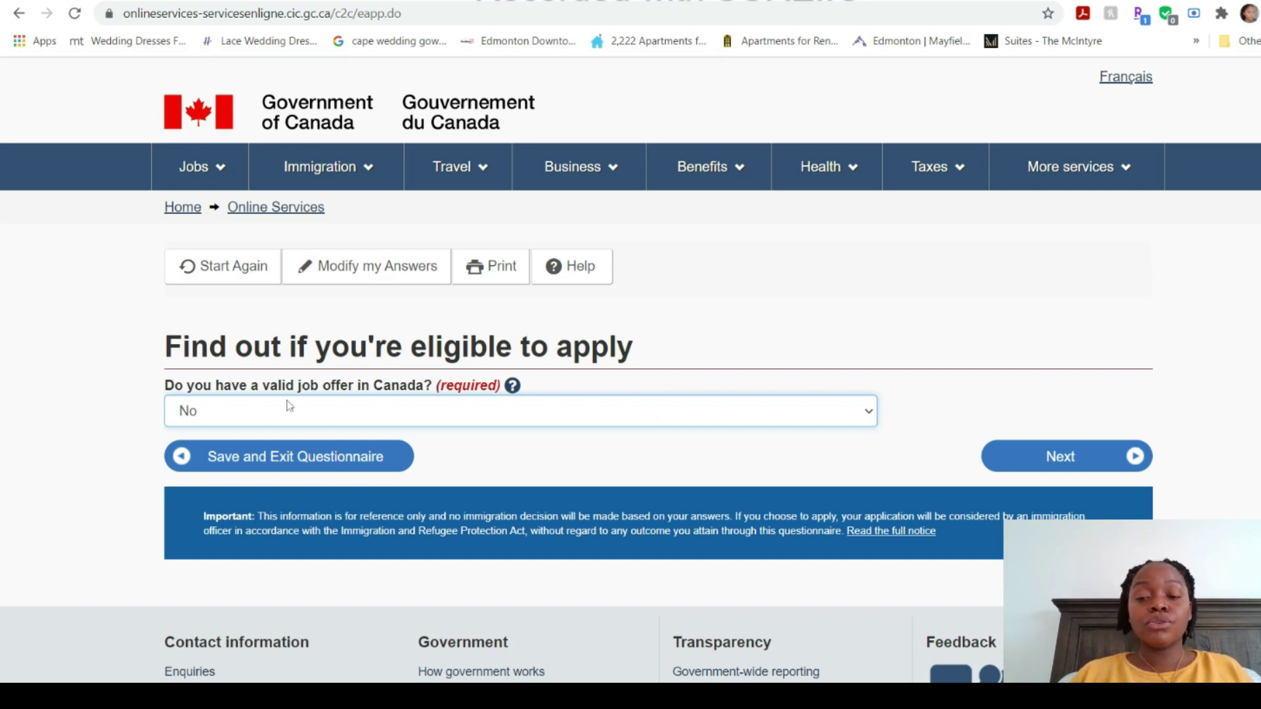
click(1055, 454)
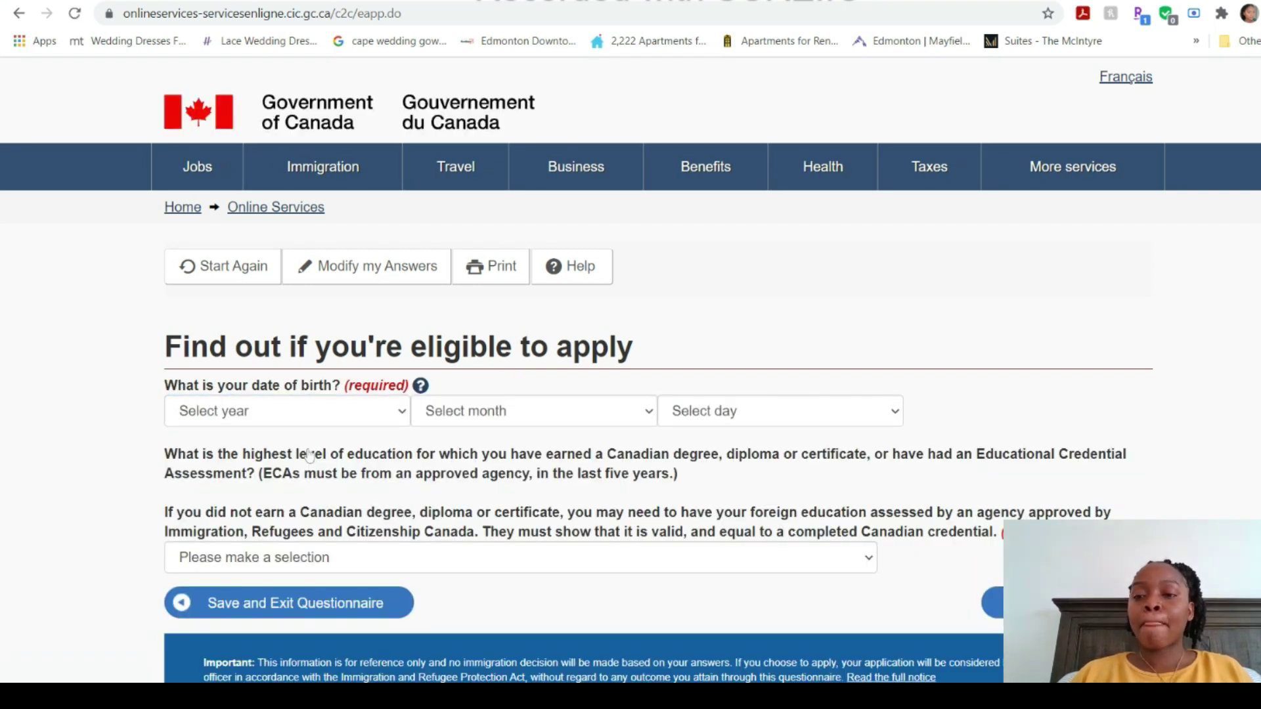
Step: Fill in the applicant's date of birth by choosing the year, month and day
click(276, 418)
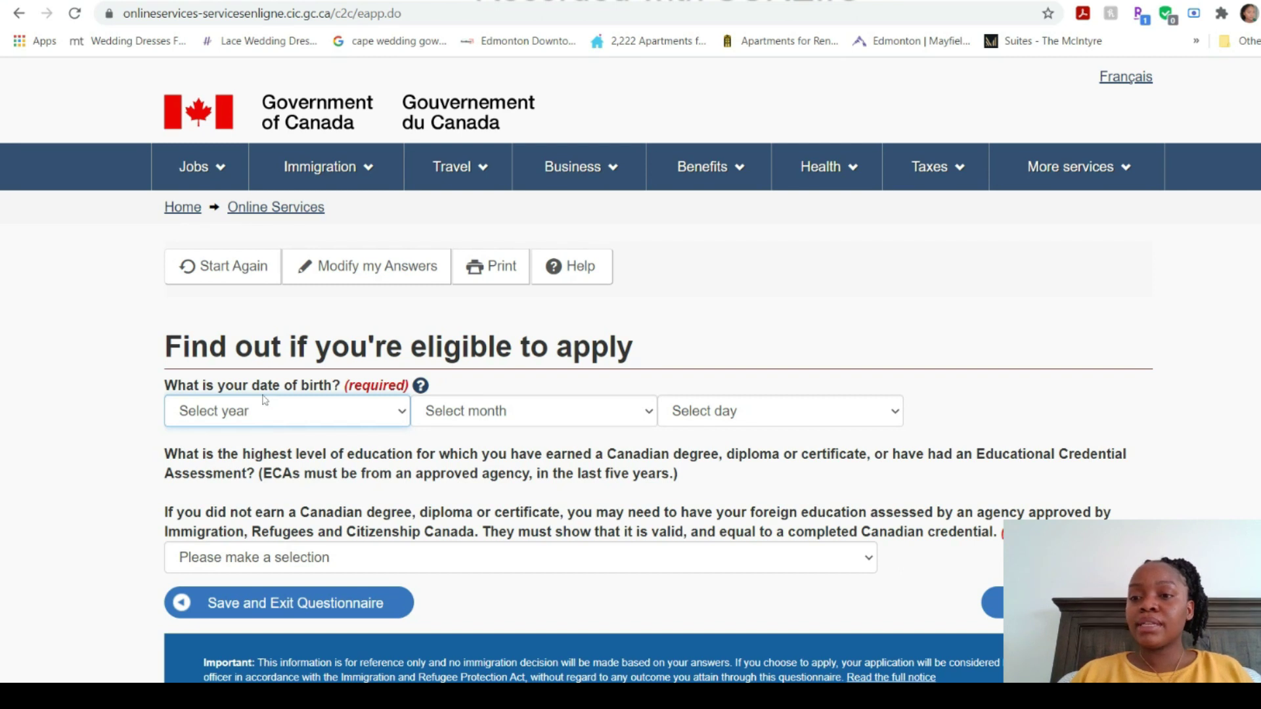
click(226, 268)
click(493, 410)
click(644, 323)
click(731, 415)
click(708, 255)
Step: Choose the Bachelor's degree or three or more year program option as the highest level of education and continue
key(Tab)
scroll(603, 471, down, 3)
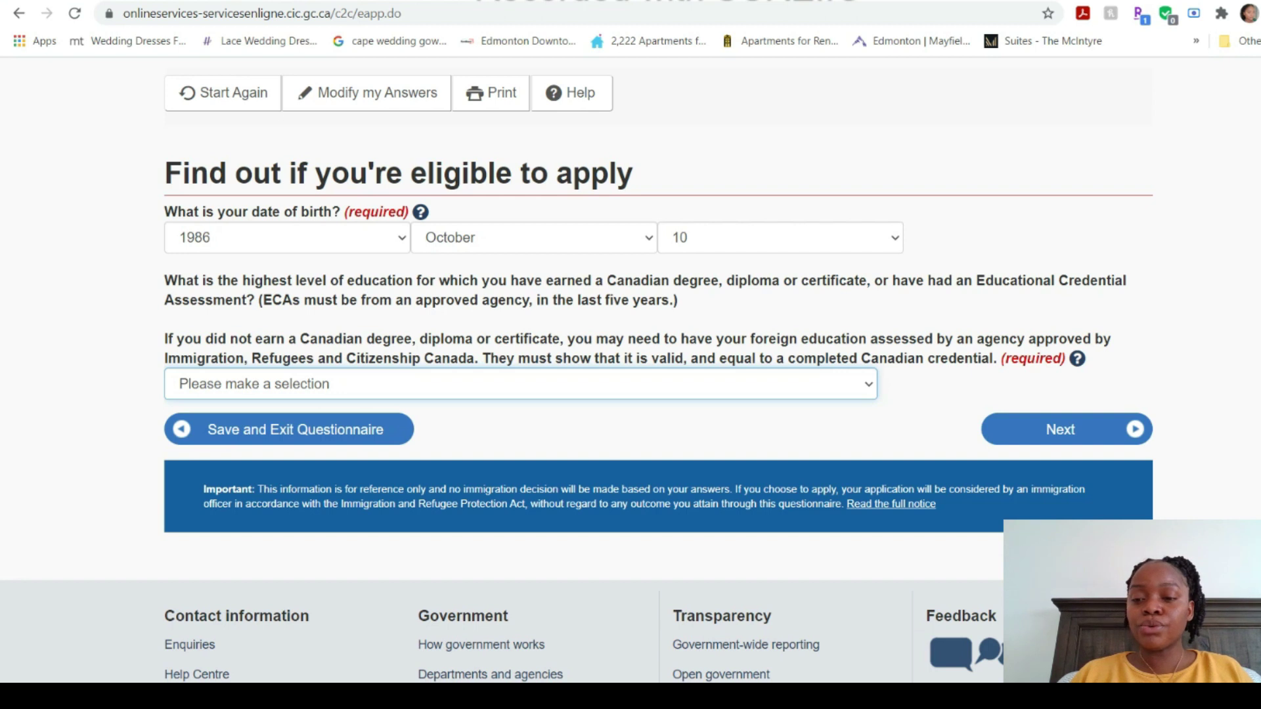
click(654, 421)
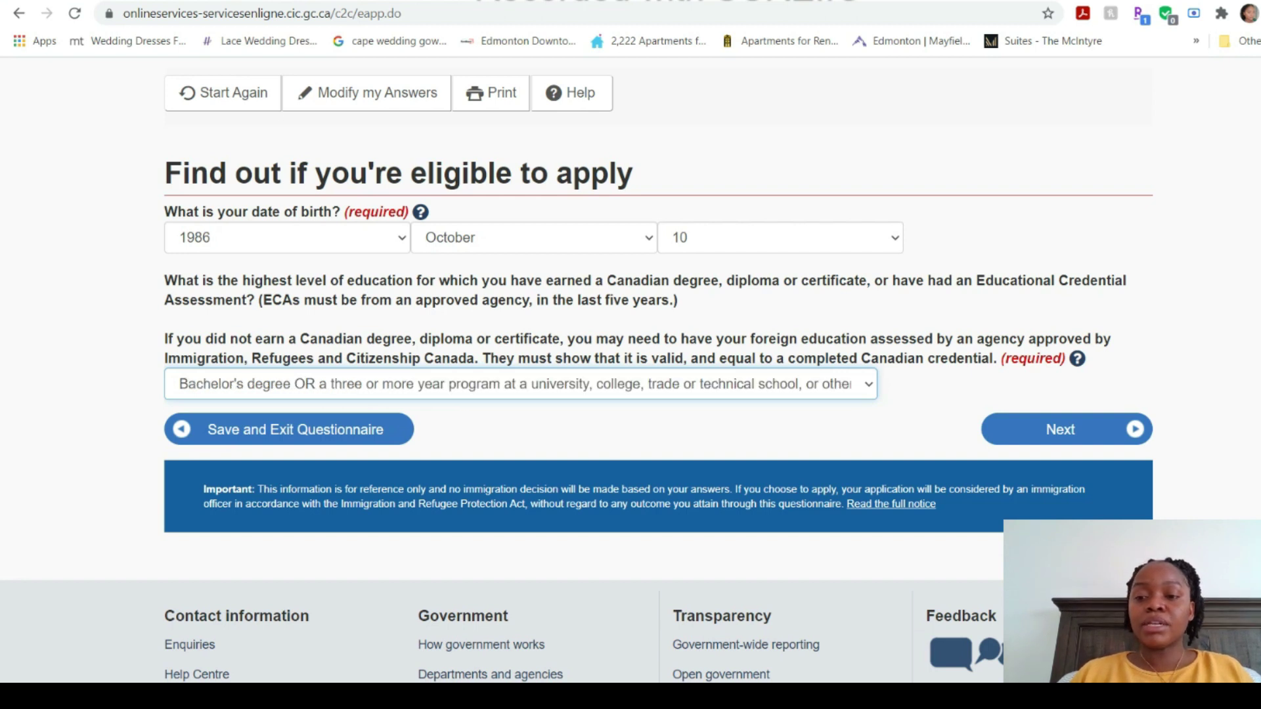
click(1049, 430)
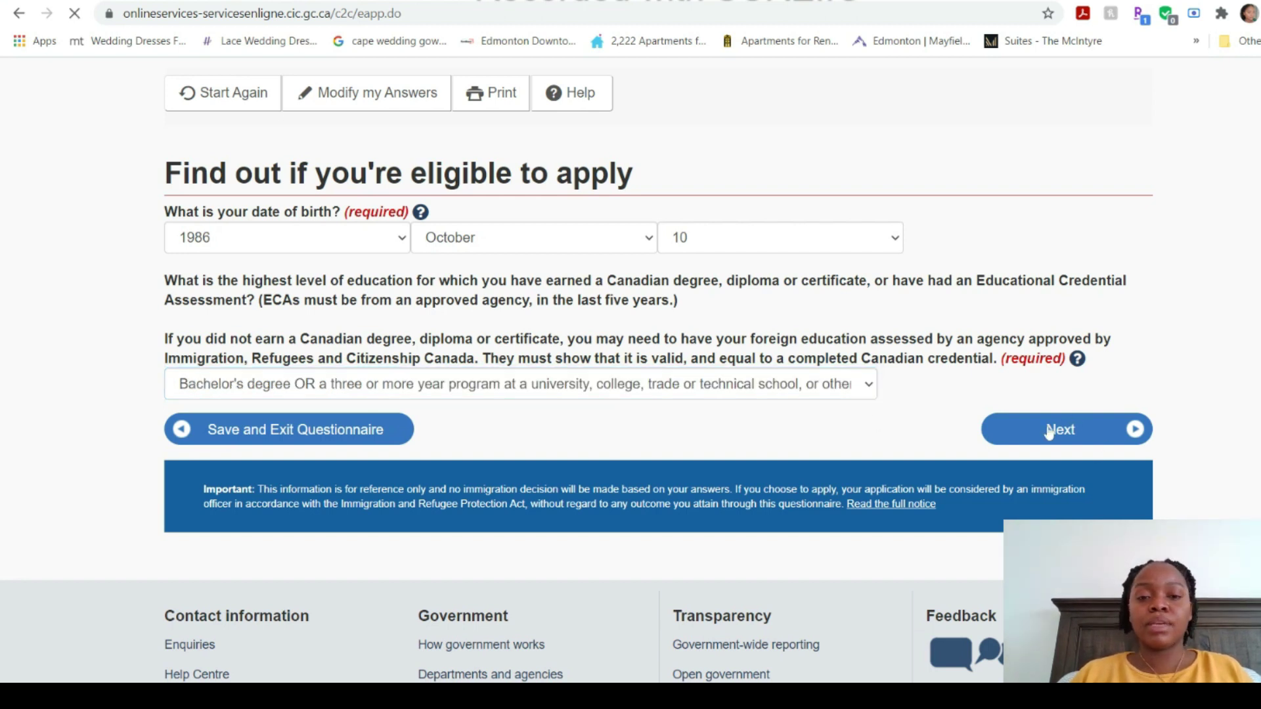
Step: Check "None of the above" for Canadian study, work and relatives, and submit the marital status as Never Married/Single
scroll(515, 433, down, 1)
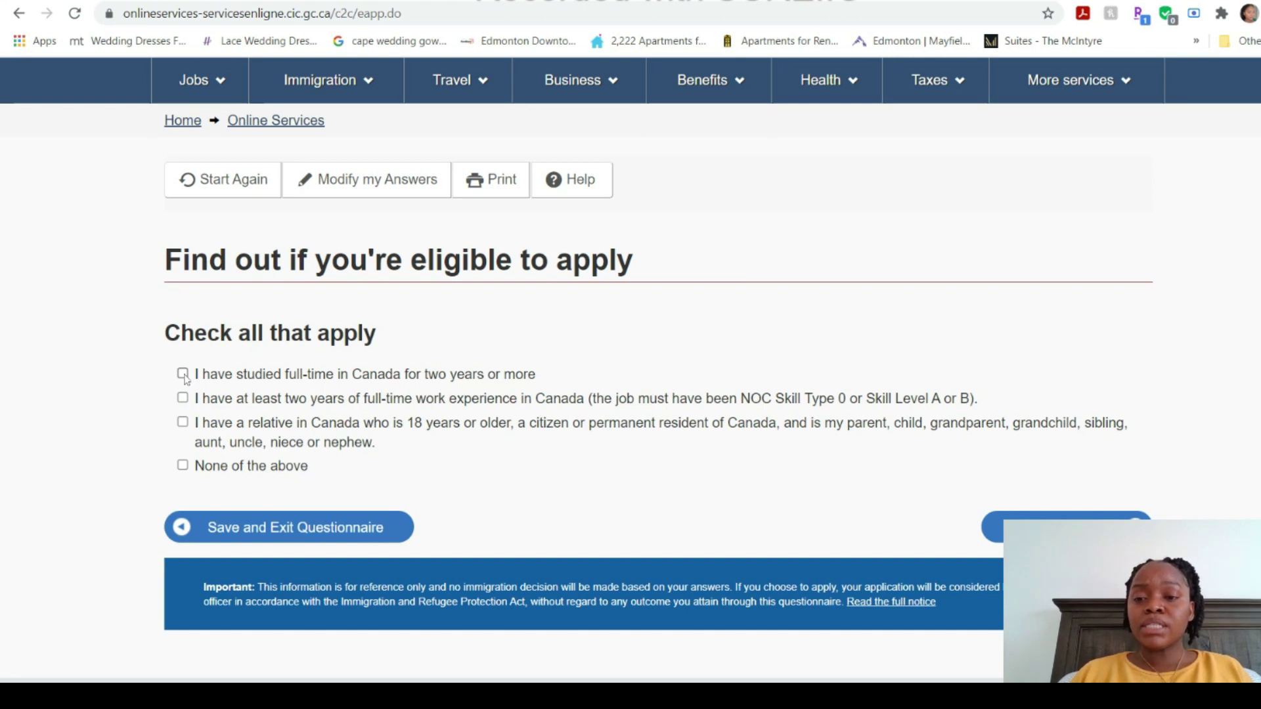
click(184, 467)
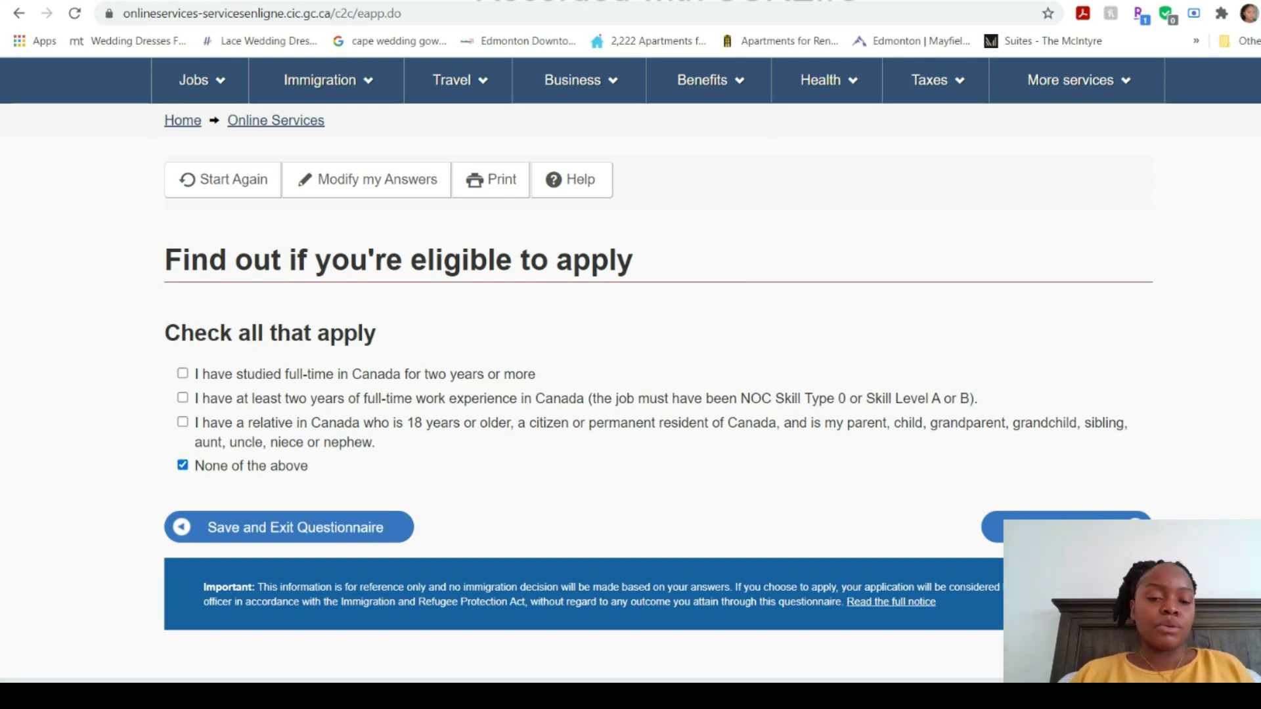
click(1067, 527)
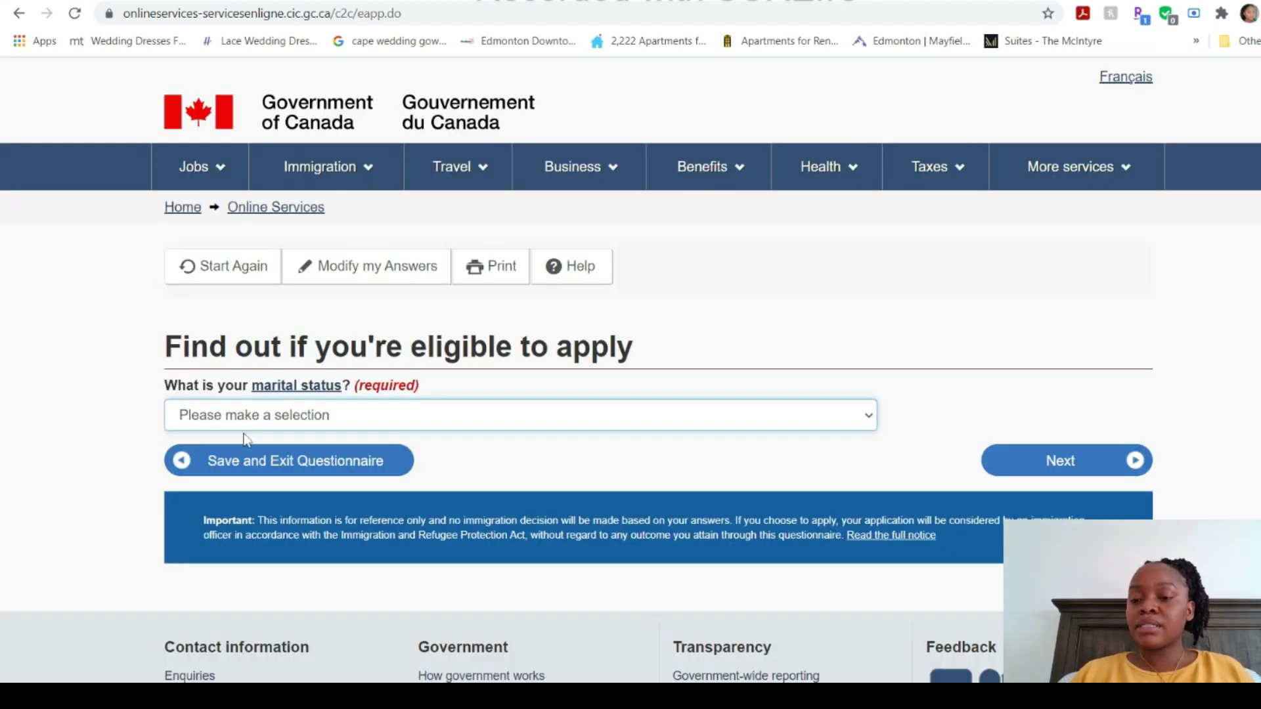
click(329, 611)
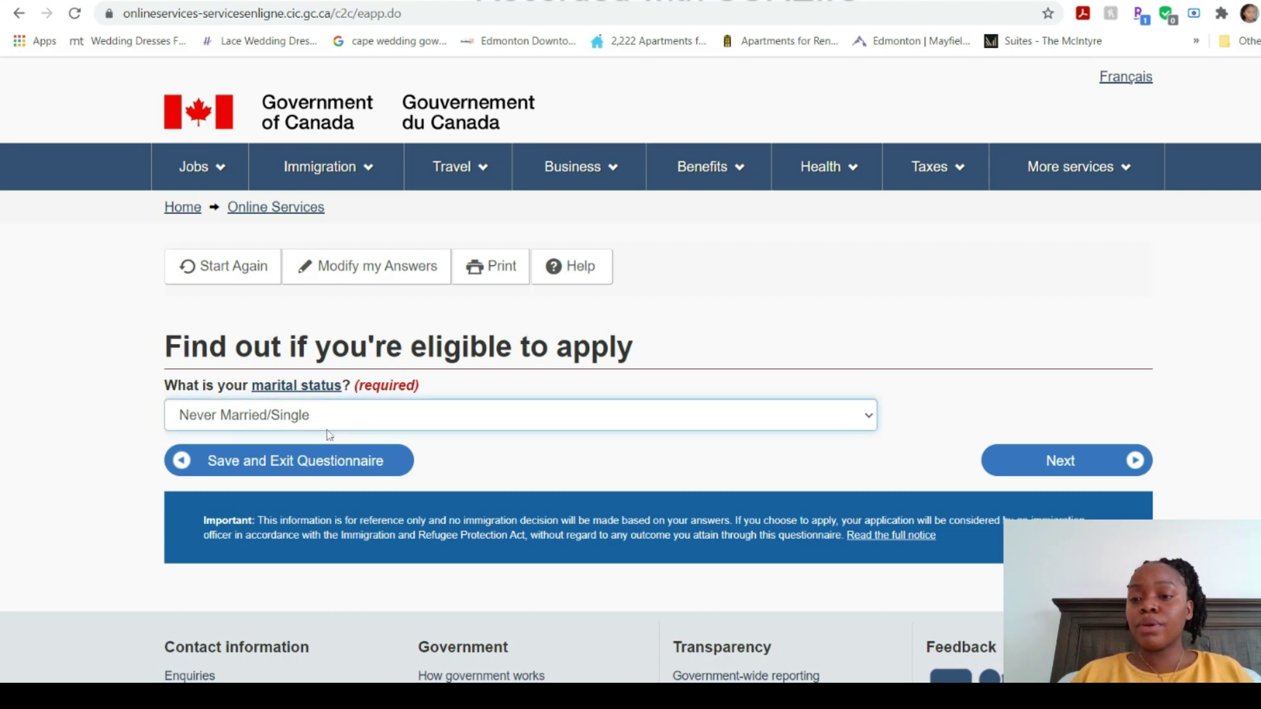
click(1053, 463)
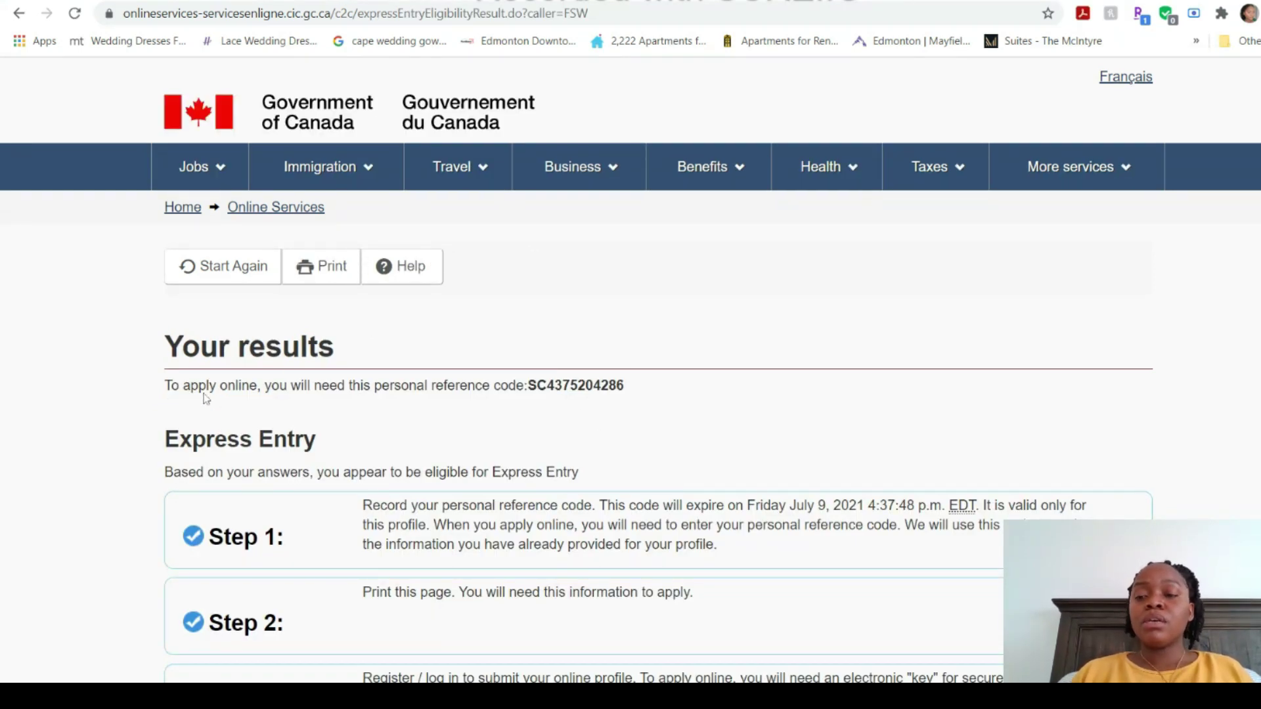
Step: Examine the personal reference code and the listed Express Entry application steps on the results page
drag(528, 386, 649, 383)
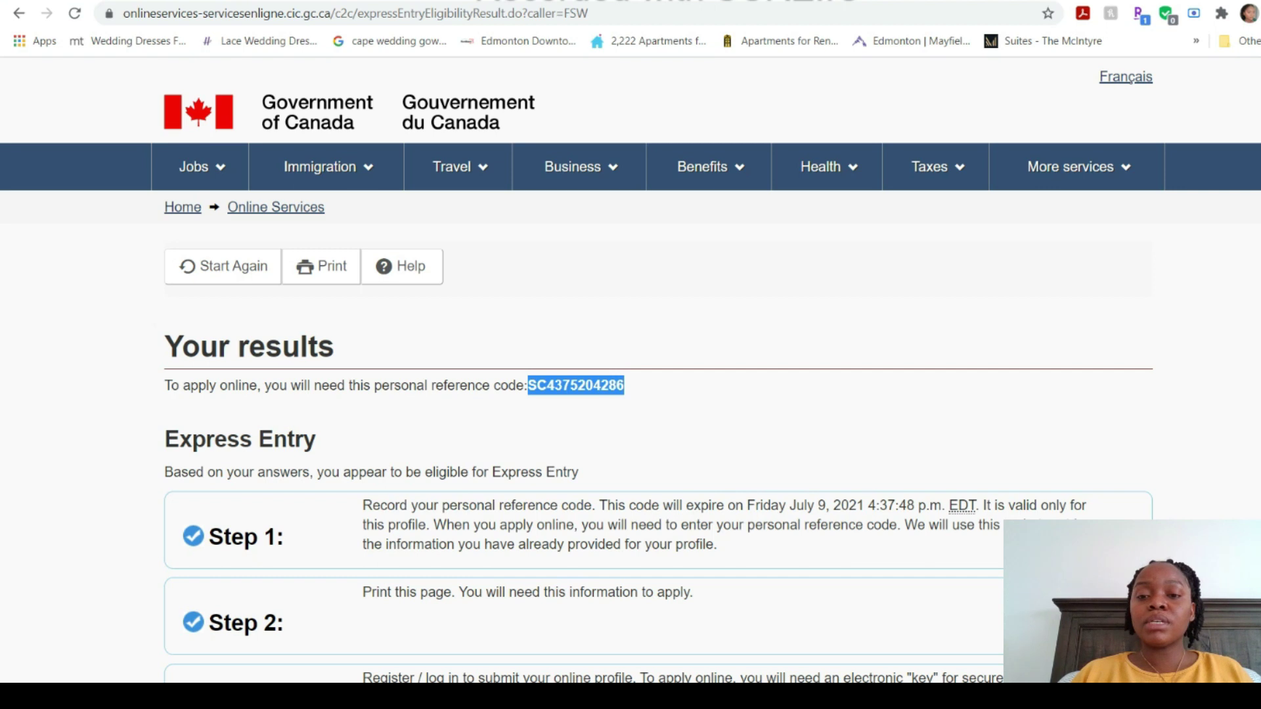
click(552, 399)
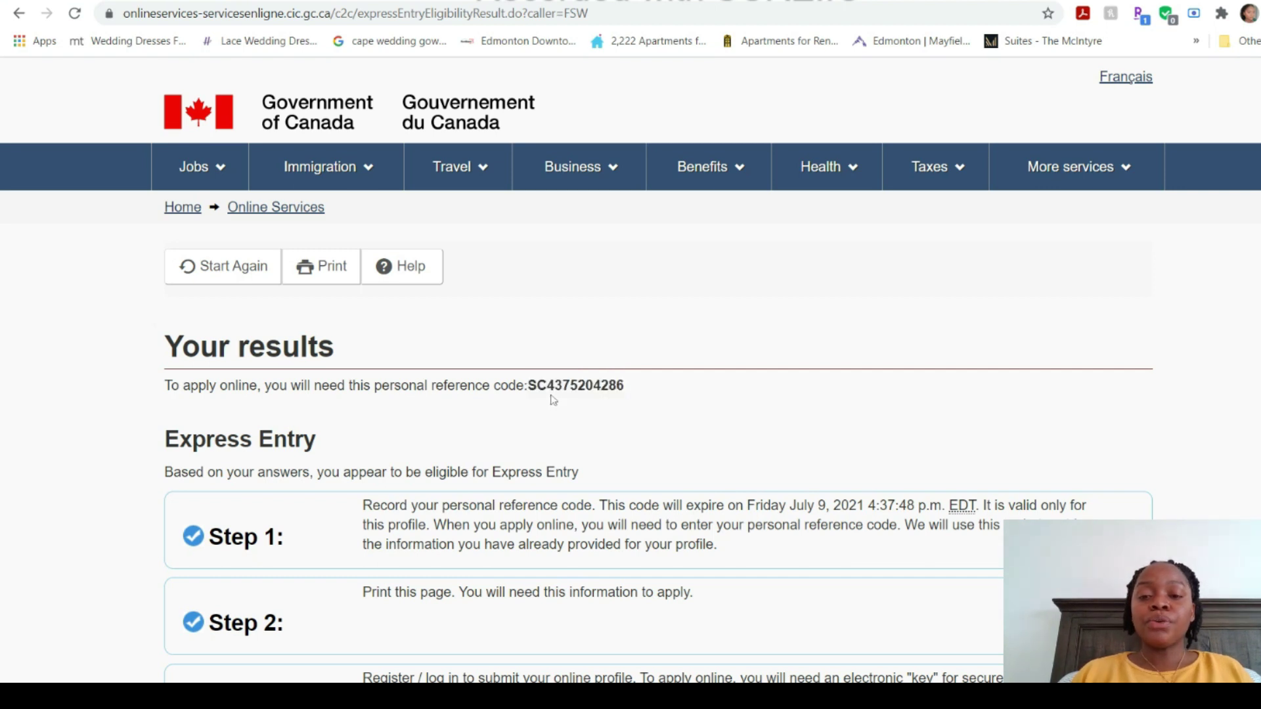
drag(528, 385, 641, 395)
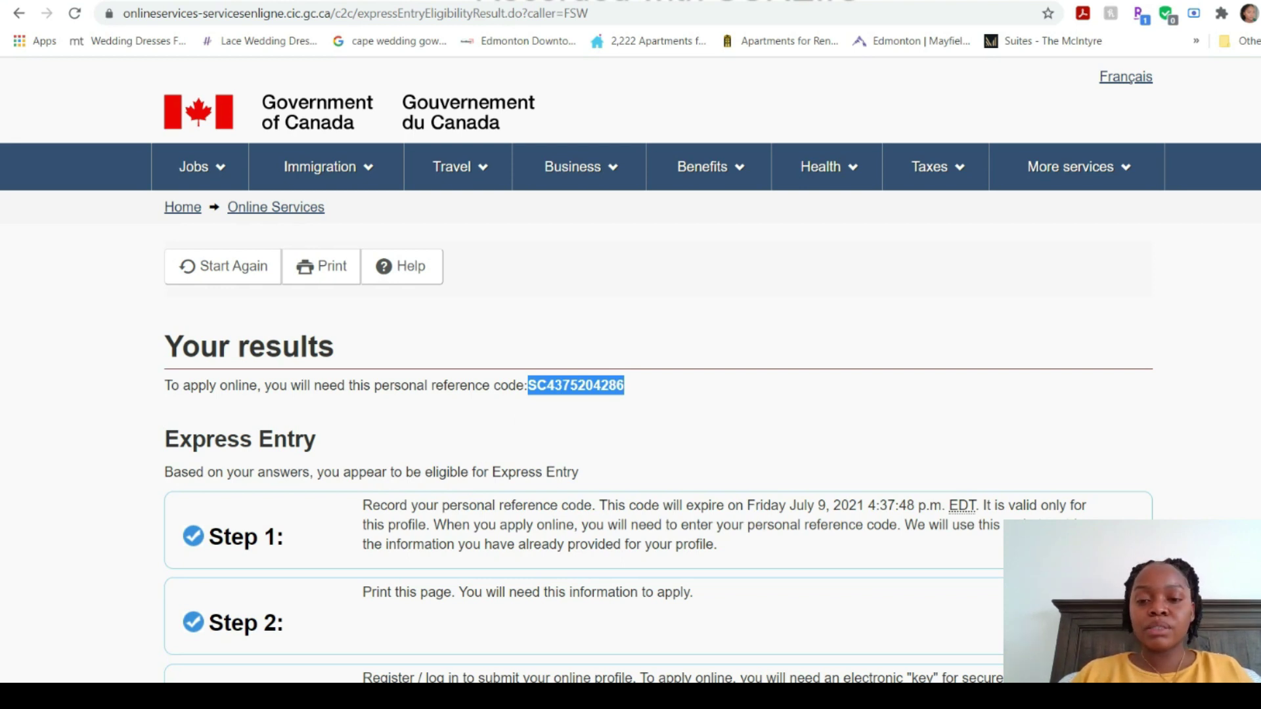
scroll(418, 516, down, 1)
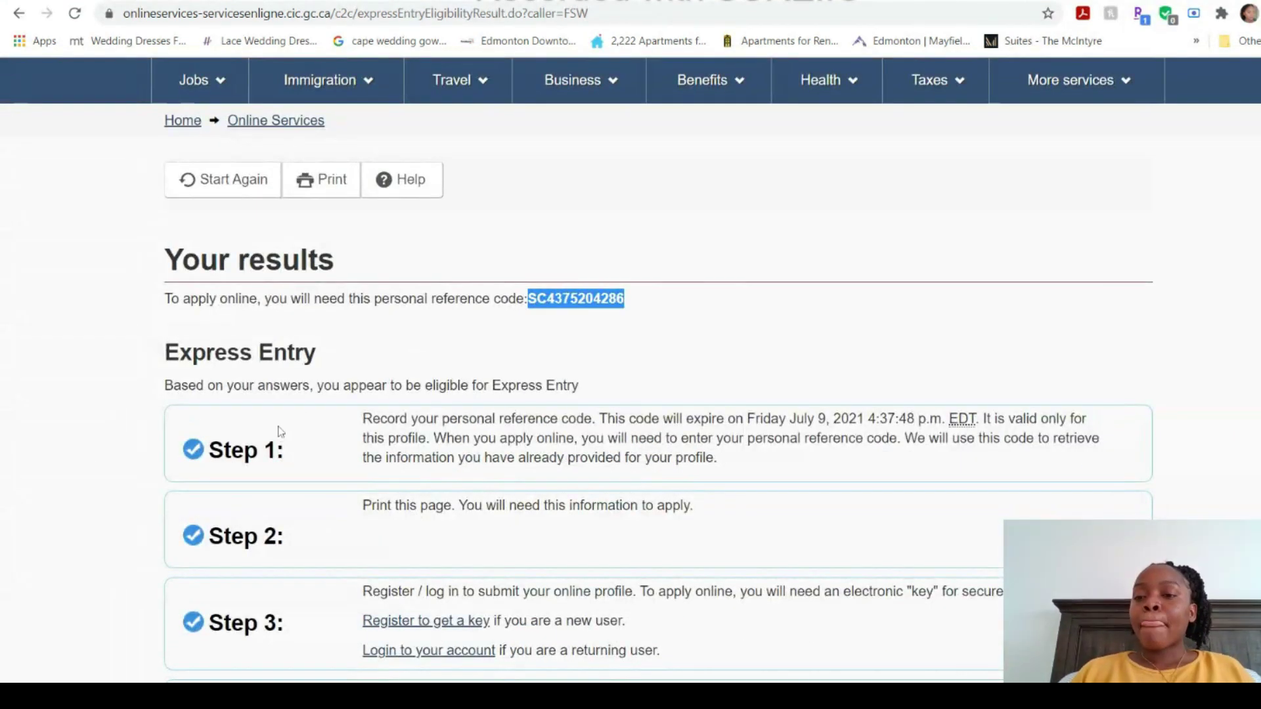
click(300, 335)
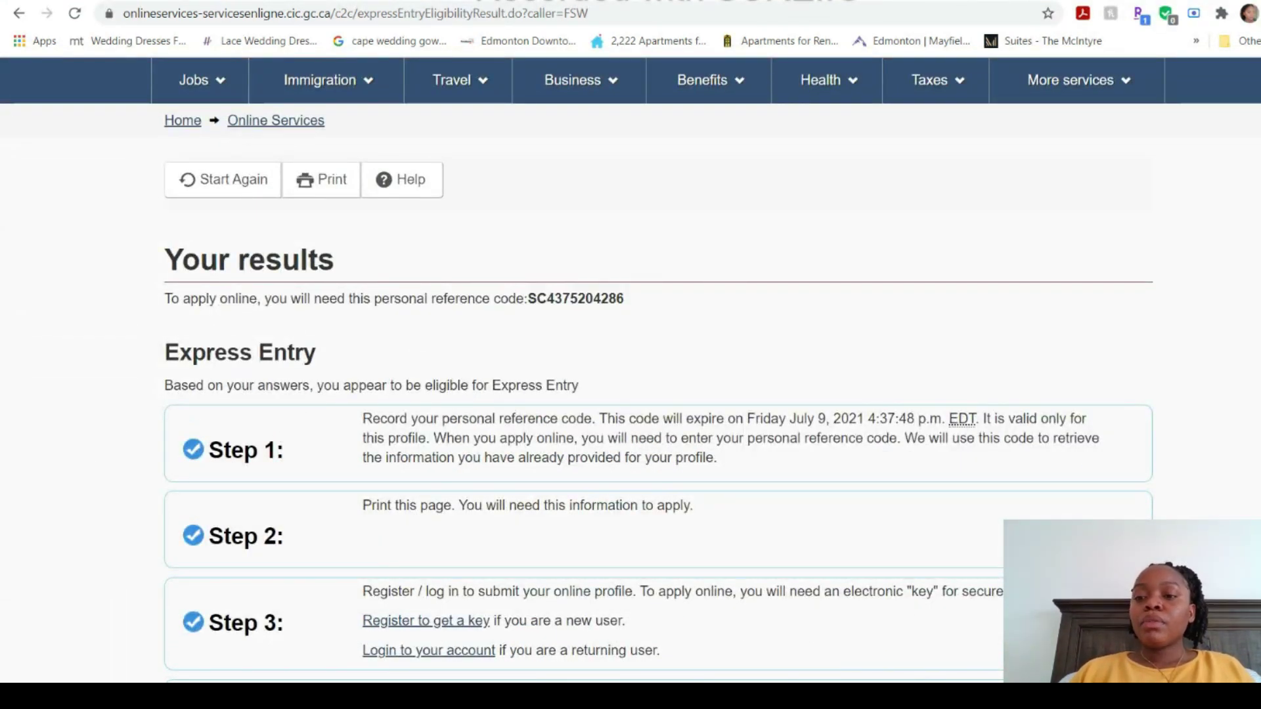
Step: Highlight the Express Entry eligibility statement and review the instructions for registering, signing in and submitting the online profile
drag(165, 385, 579, 387)
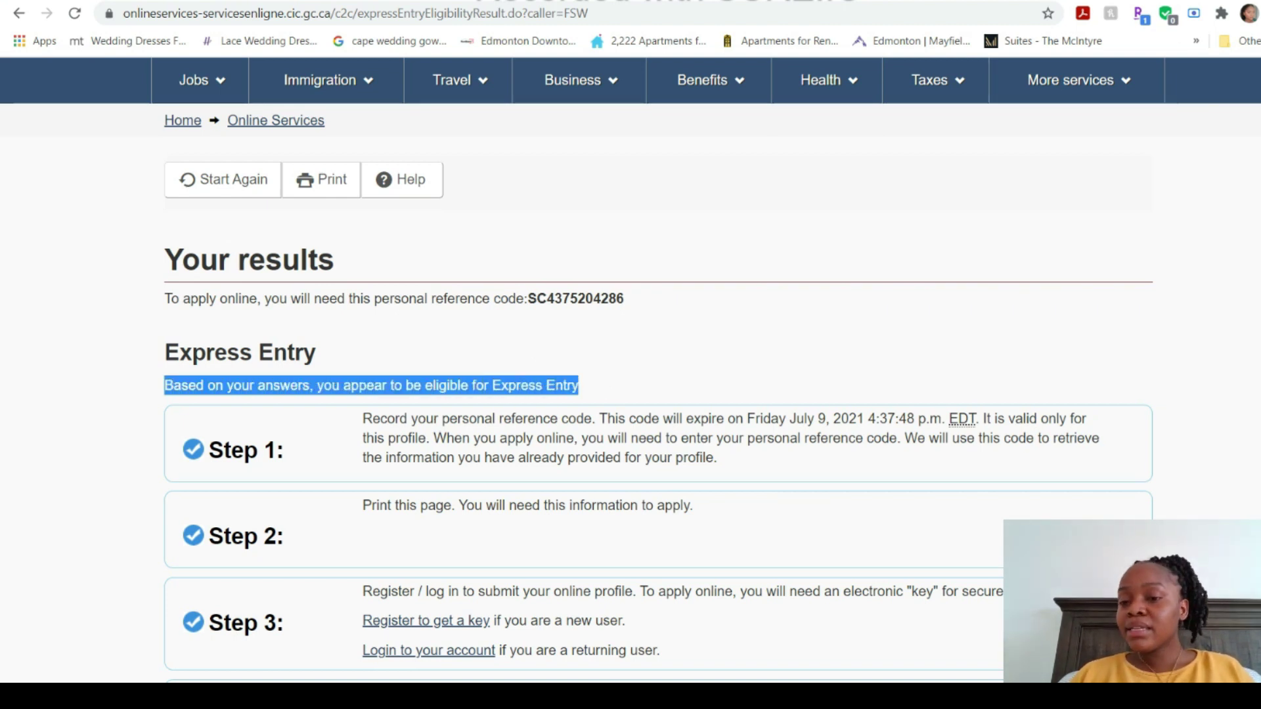
scroll(381, 315, down, 3)
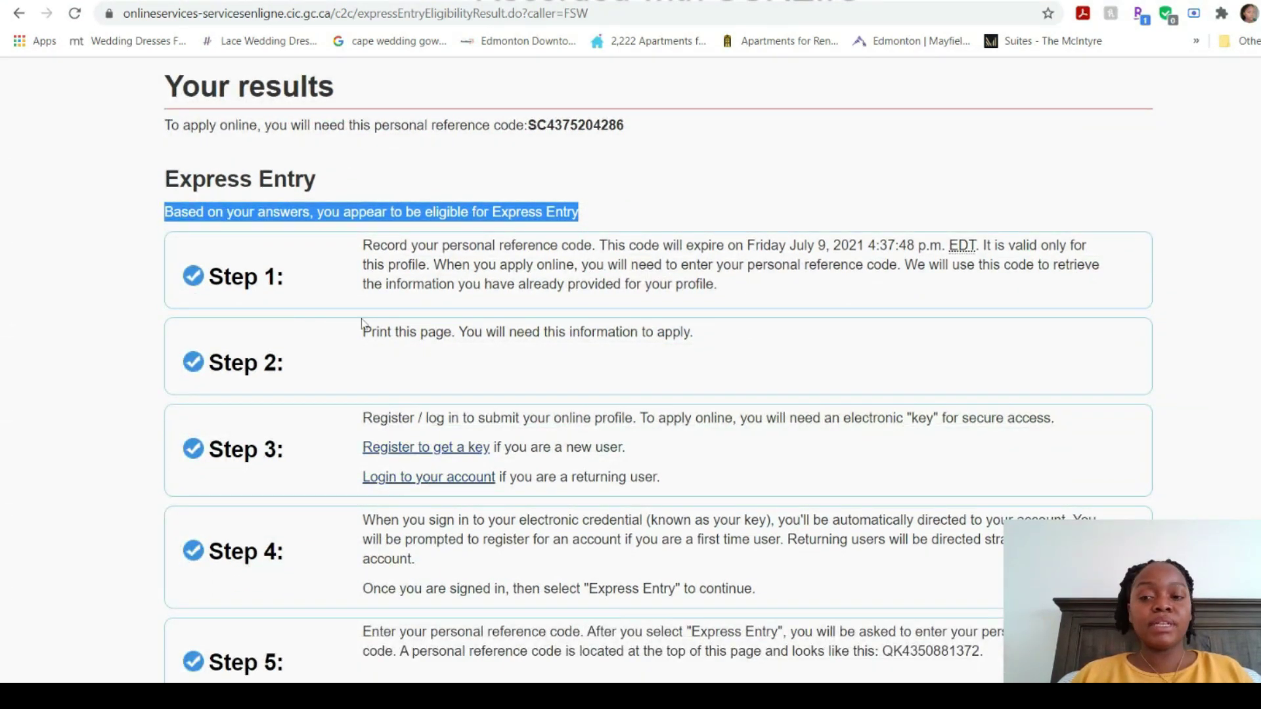
scroll(335, 598, down, 4)
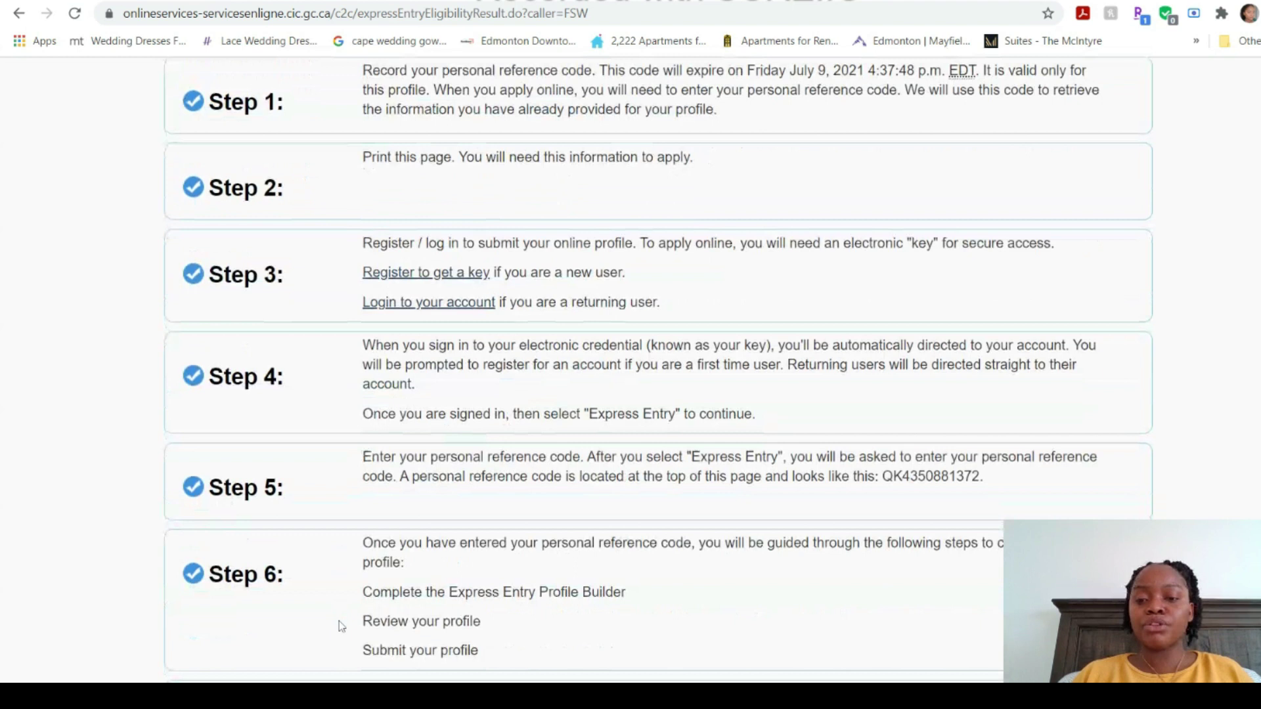
scroll(340, 626, up, 4)
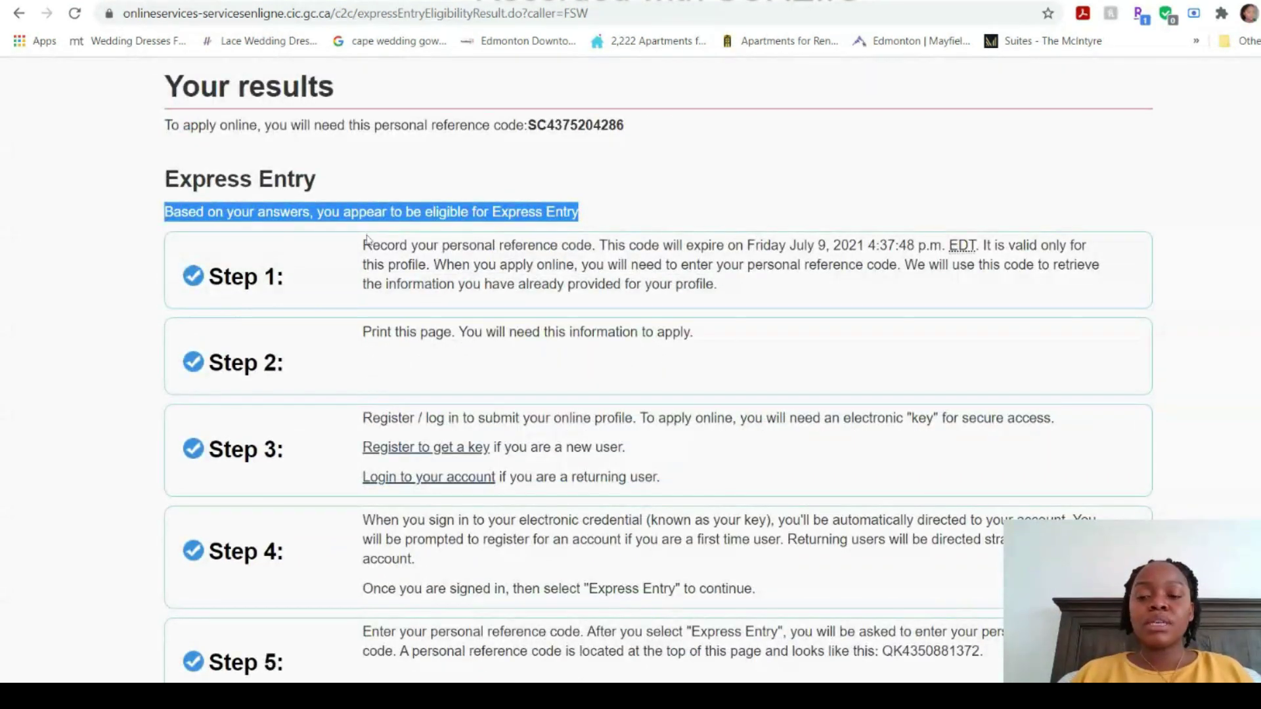
scroll(365, 578, down, 6)
scroll(366, 526, up, 6)
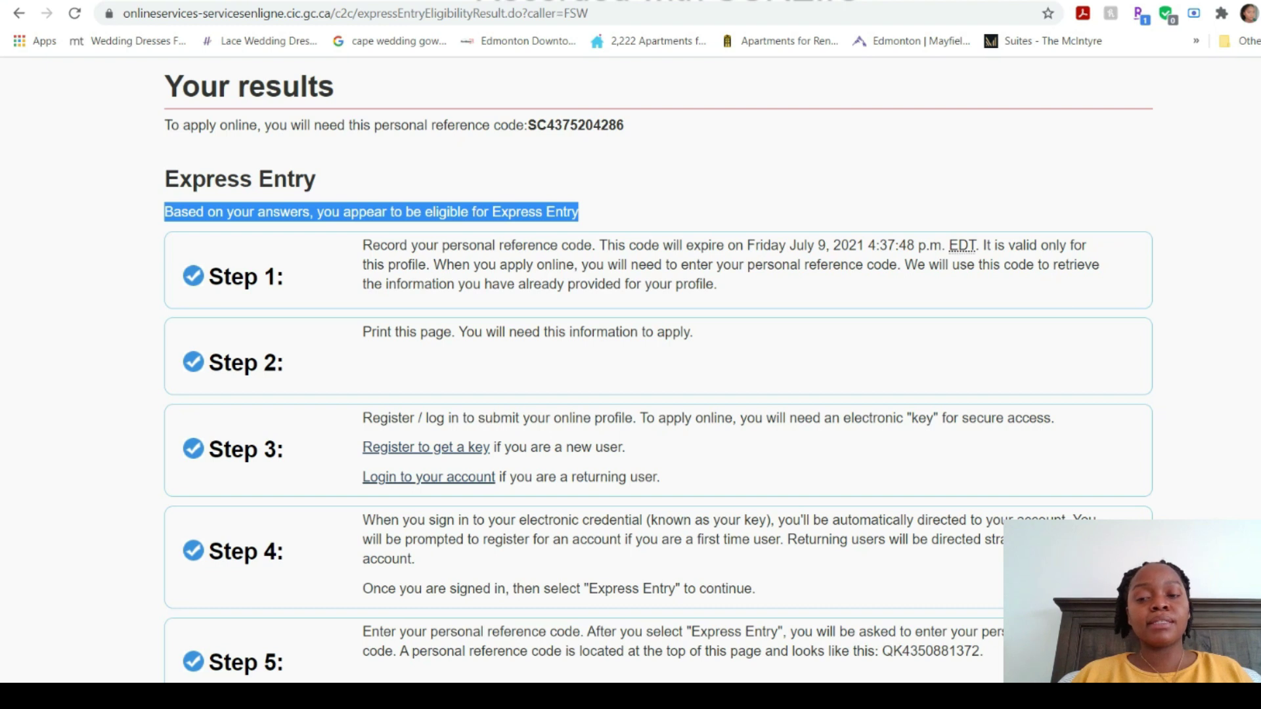
click(425, 179)
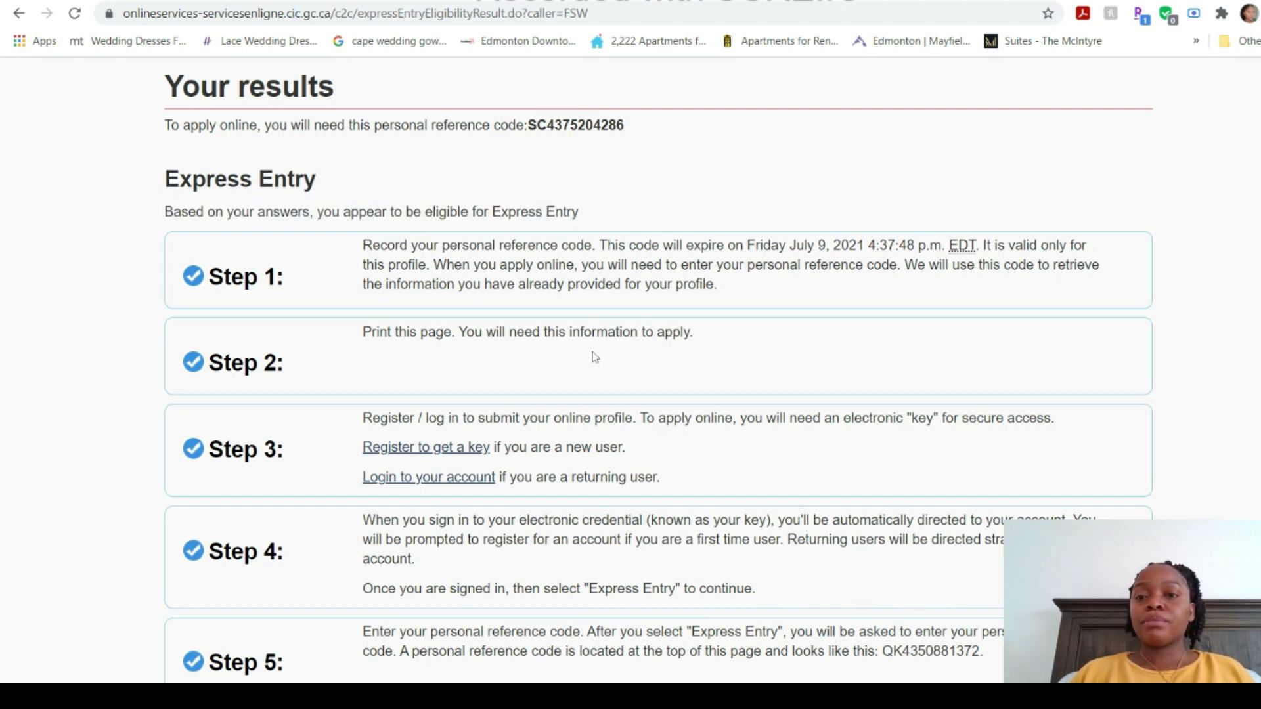
scroll(595, 357, down, 5)
scroll(595, 357, up, 10)
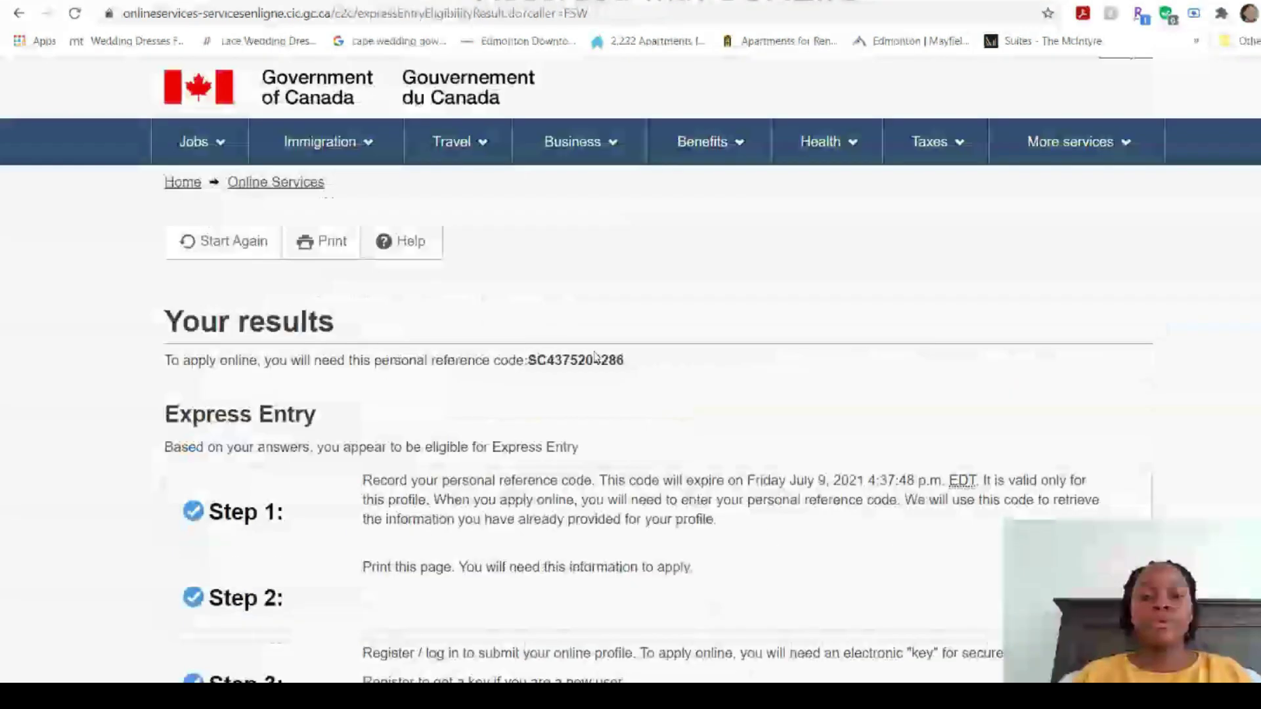
scroll(595, 357, down, 4)
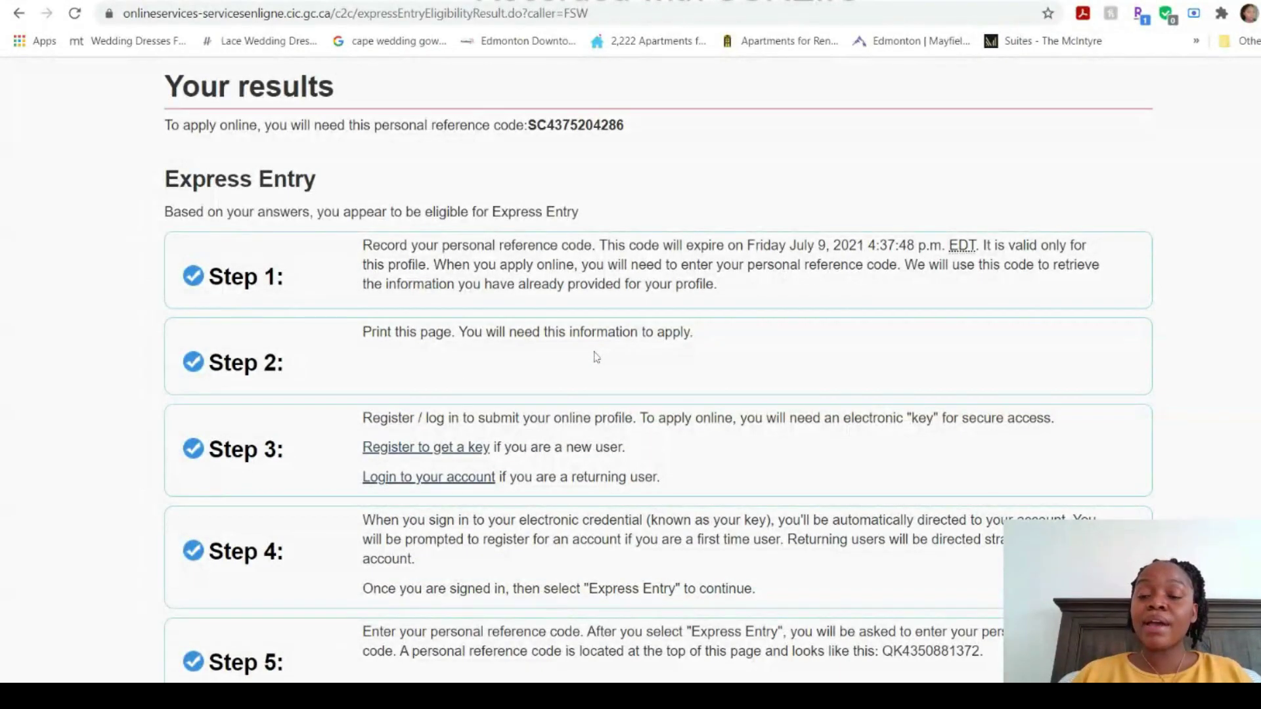